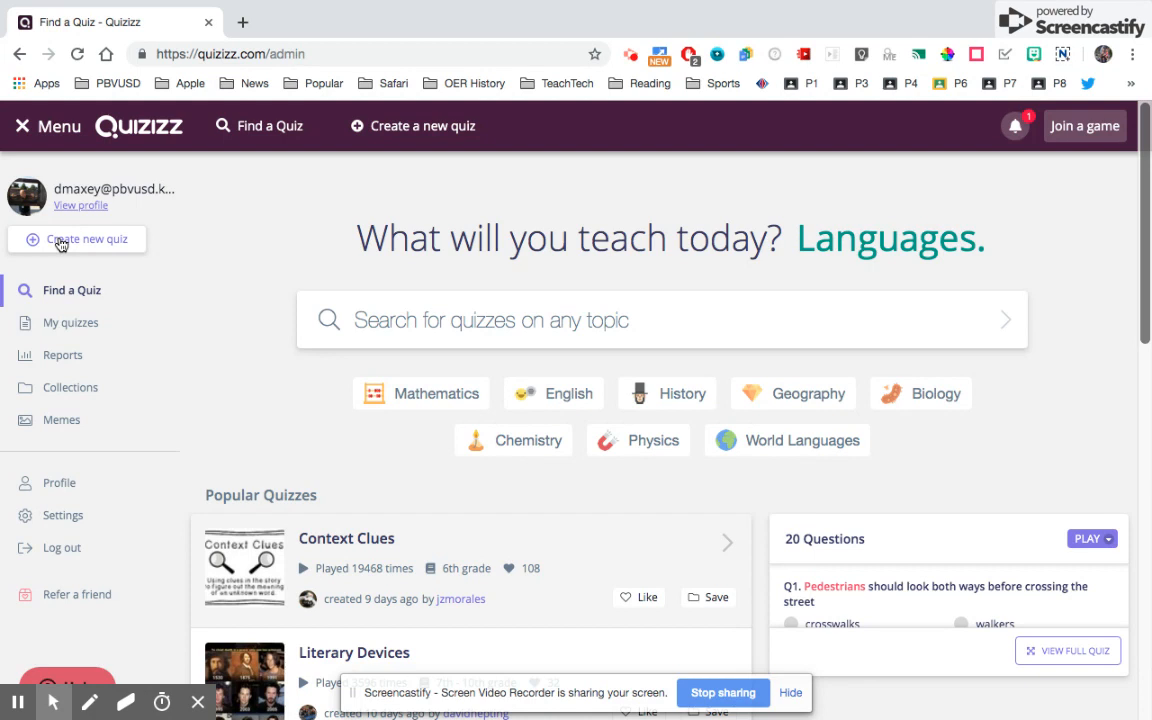
- Create a new quiz named 'Protestant Reformation' tagged with the World History class
click(61, 243)
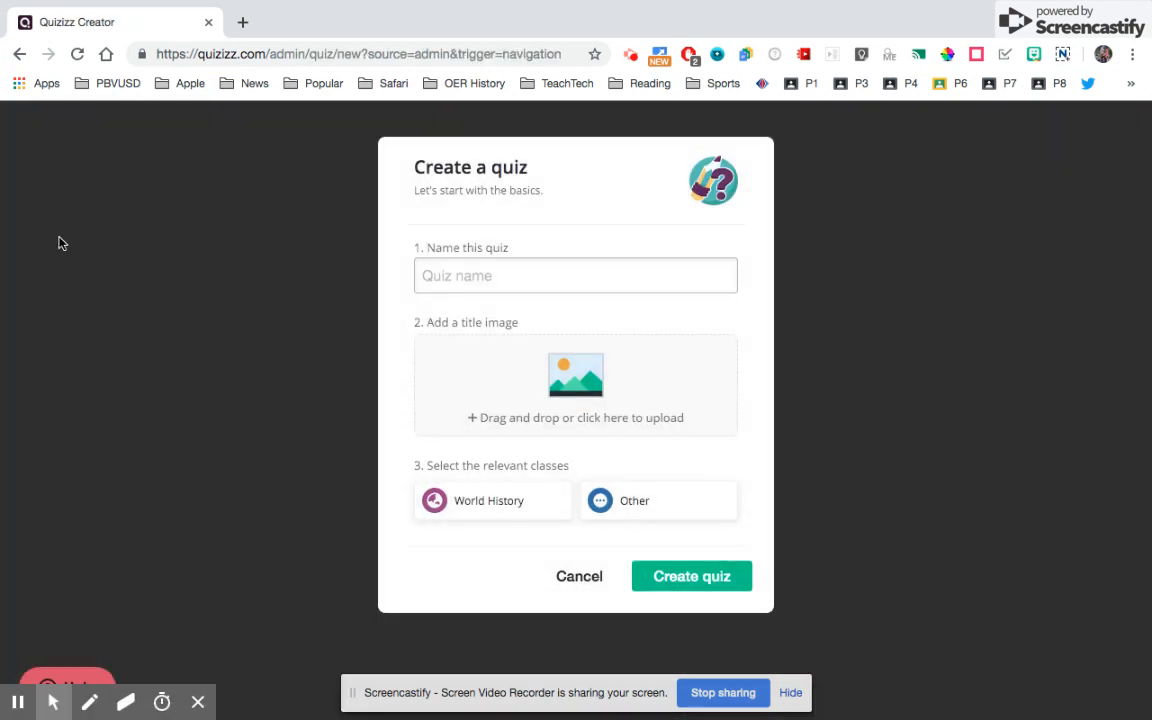
click(466, 284)
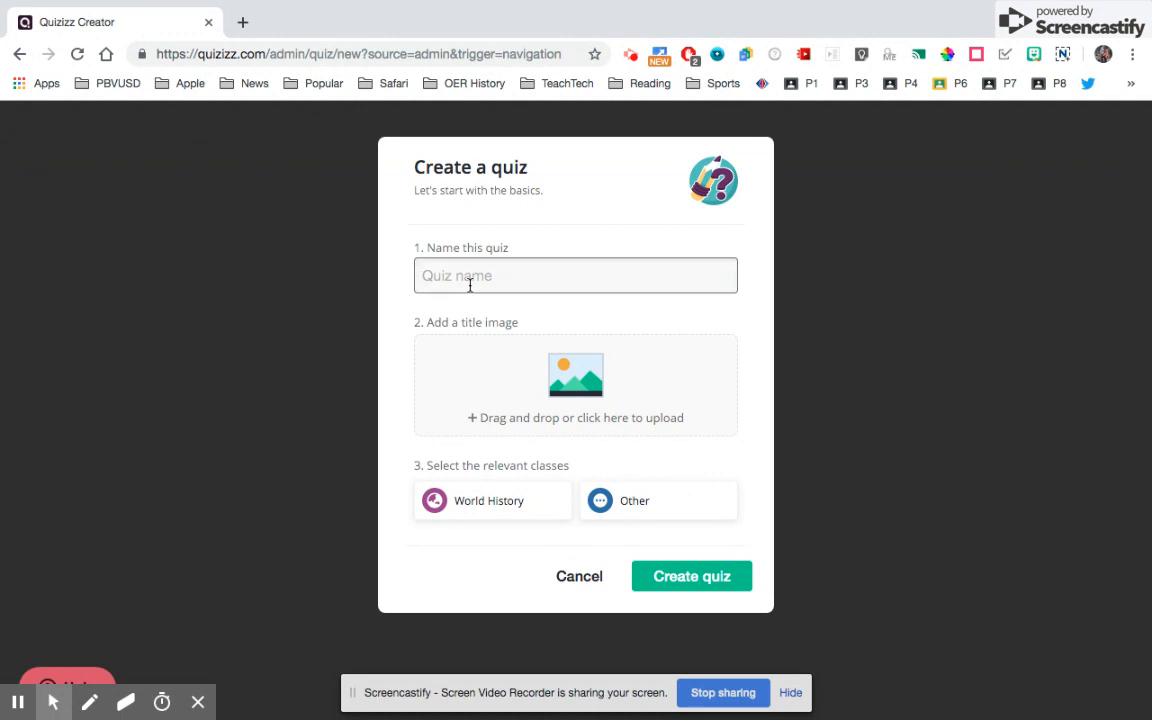
text(Protestant Reformation)
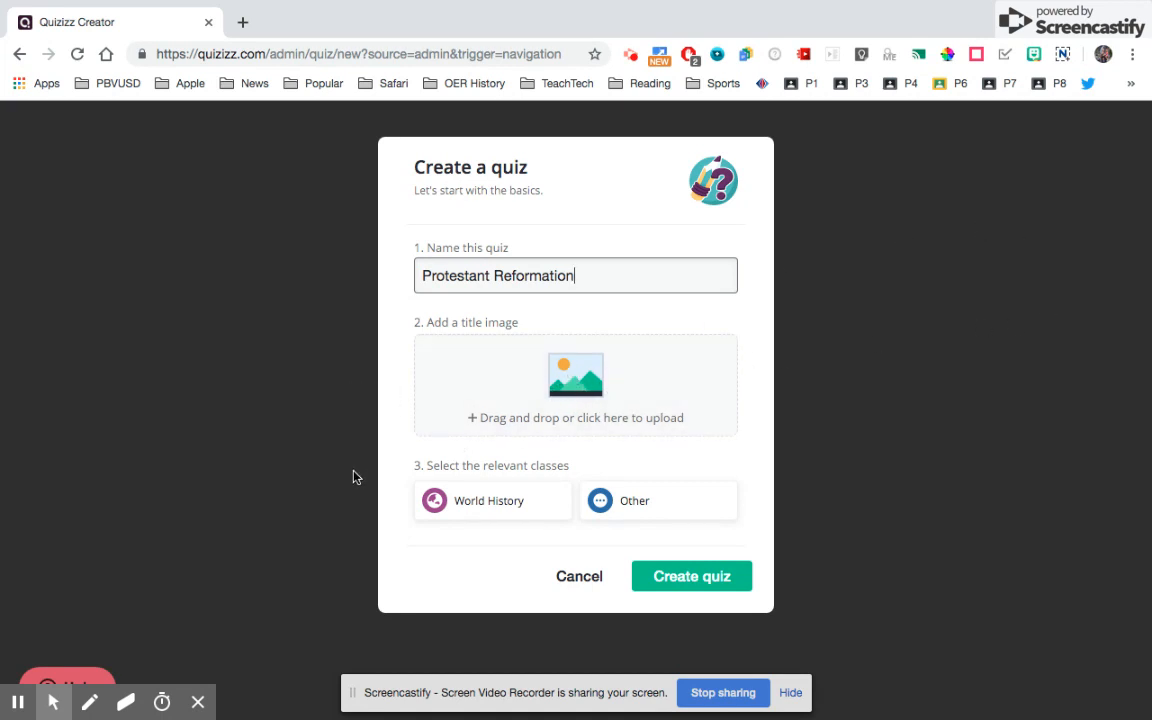
click(480, 506)
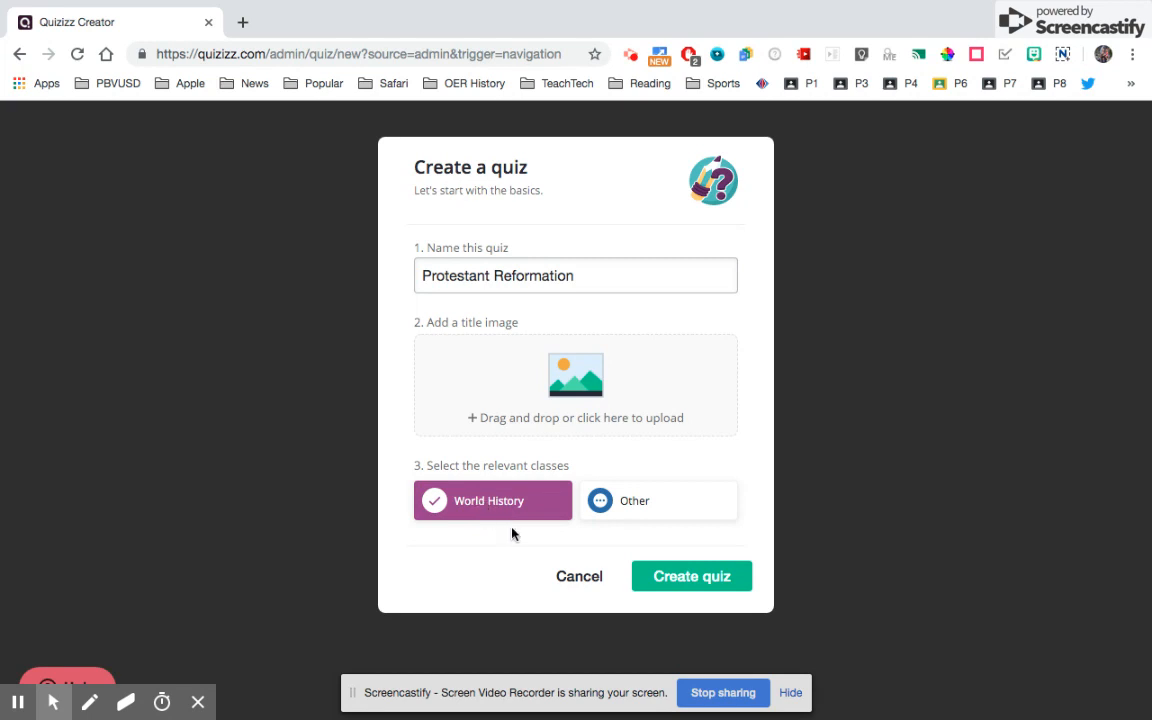
click(672, 578)
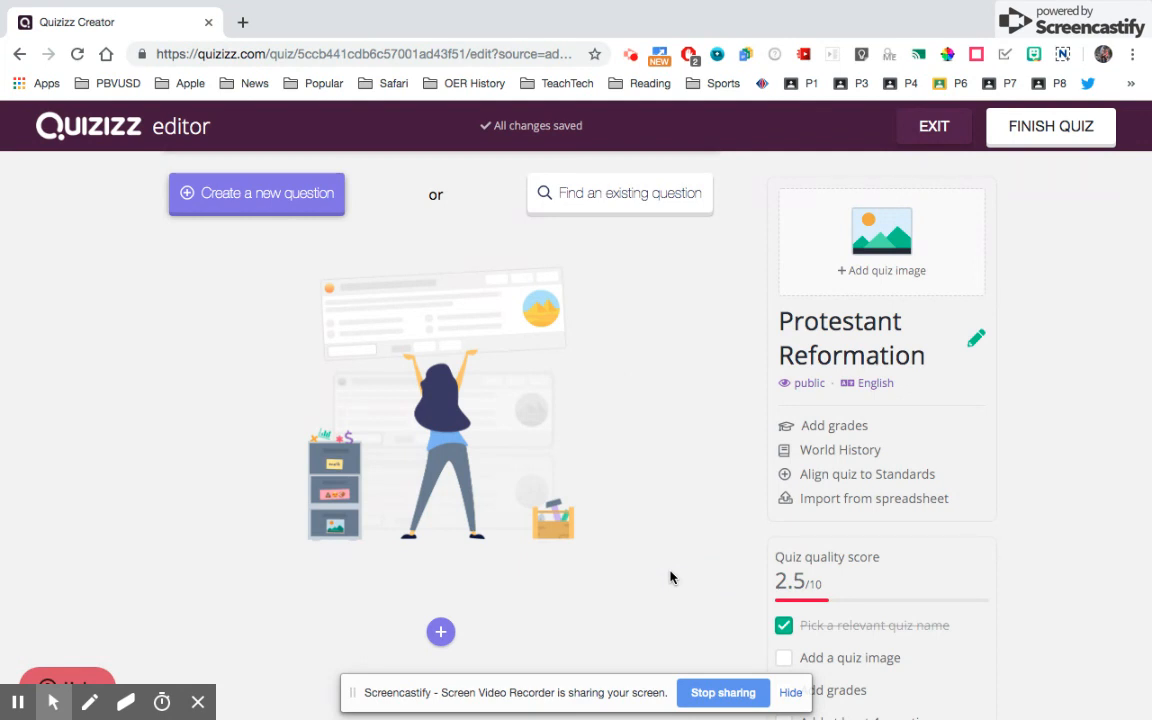
click(281, 199)
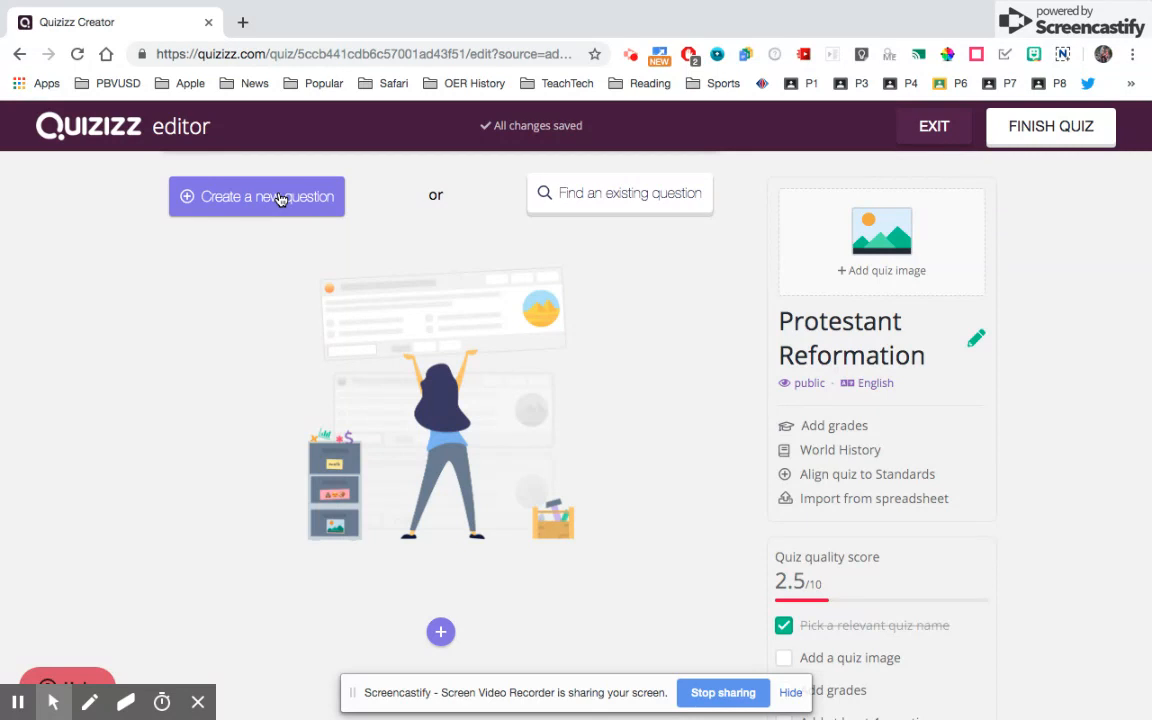
- Search existing questions in Teleport for 'Protestant Reformation'
click(609, 209)
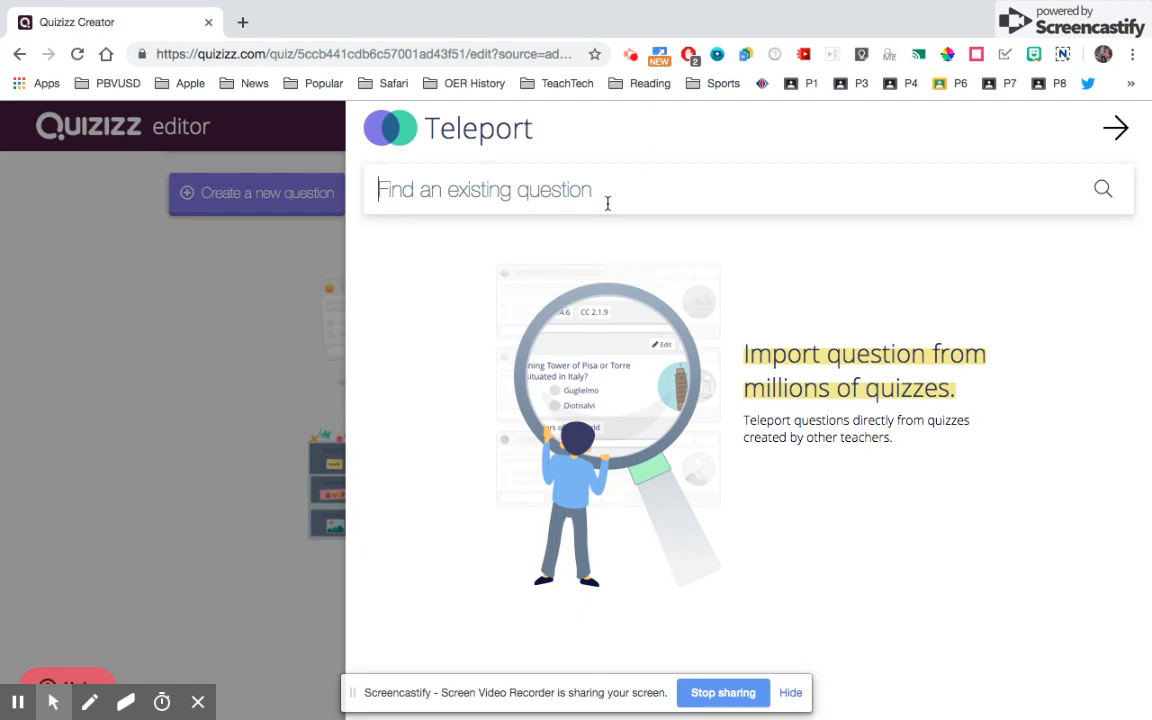
text(Pr)
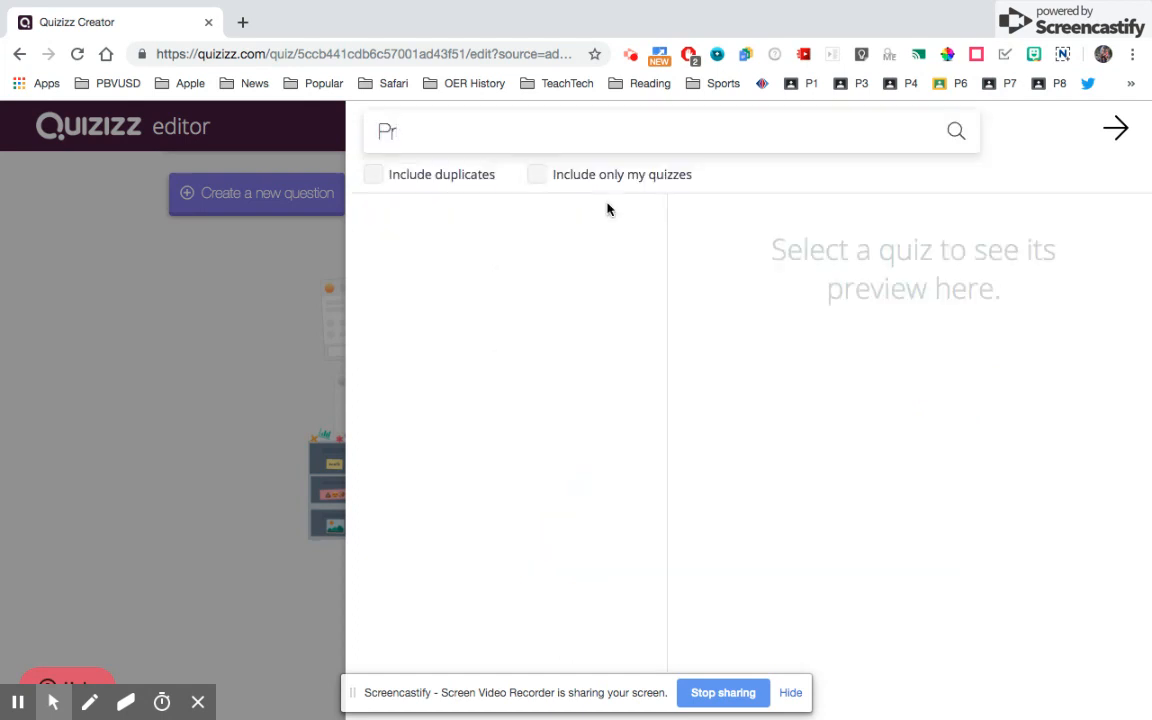
text(otestant Reformation)
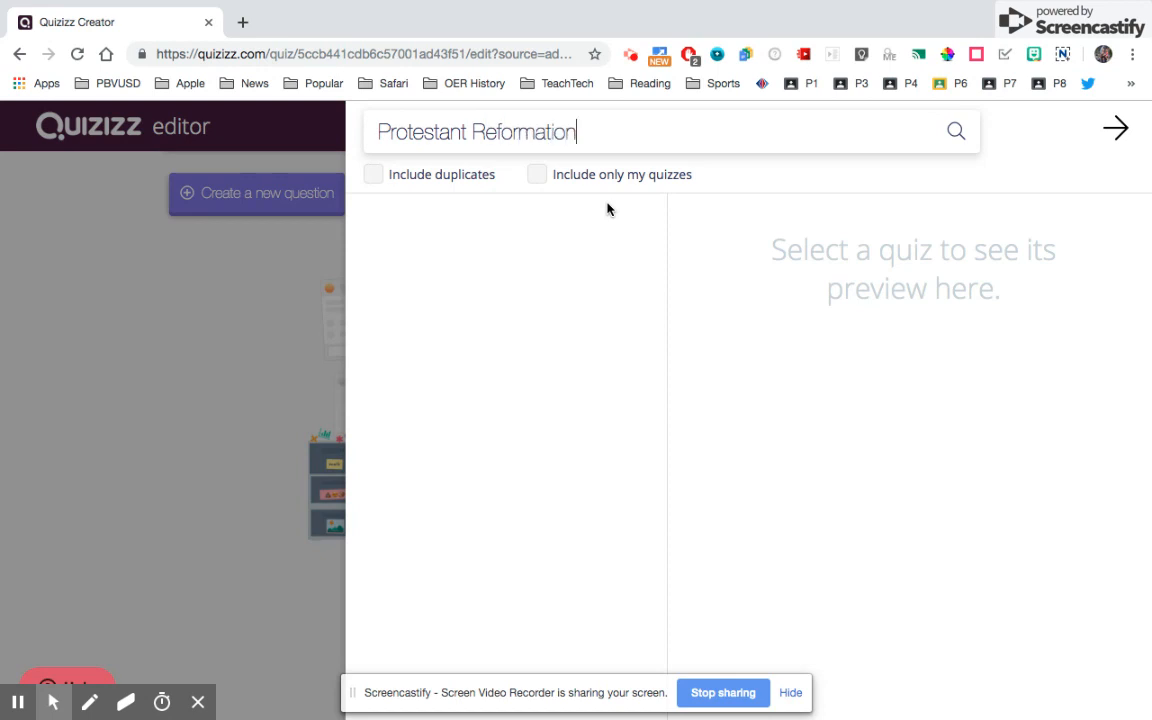
key(Return)
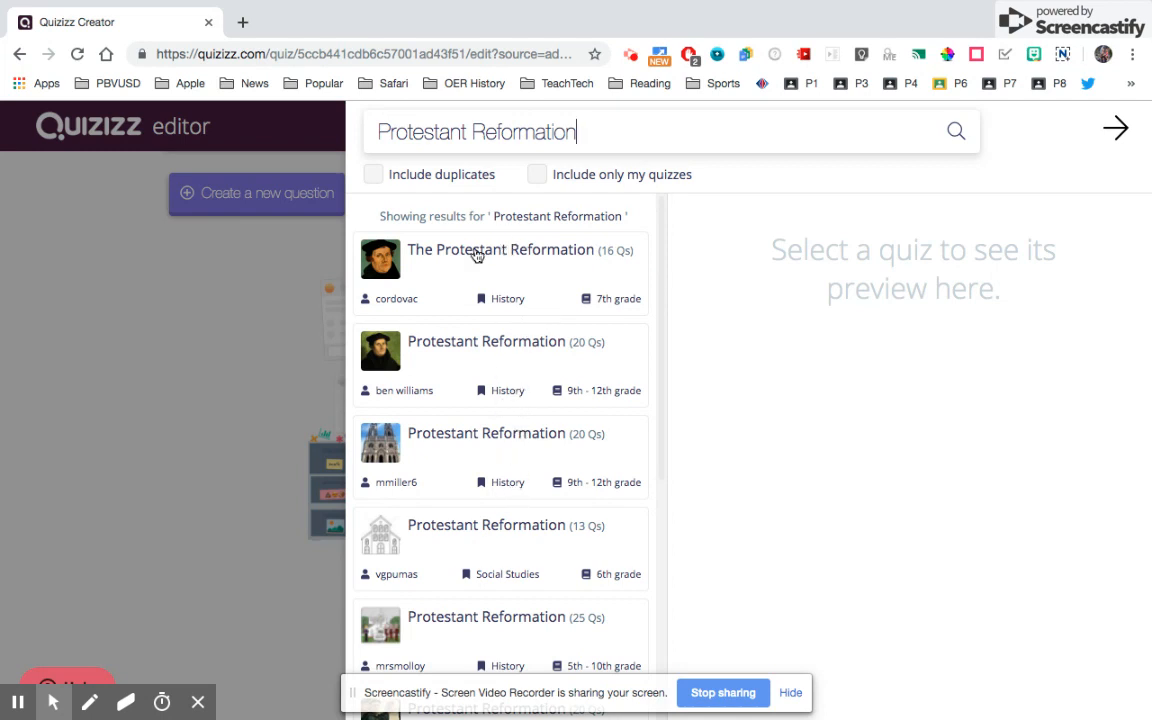
- Preview 'The Protestant Reformation' quiz and add its Luther beliefs and William Tyndale questions
click(478, 256)
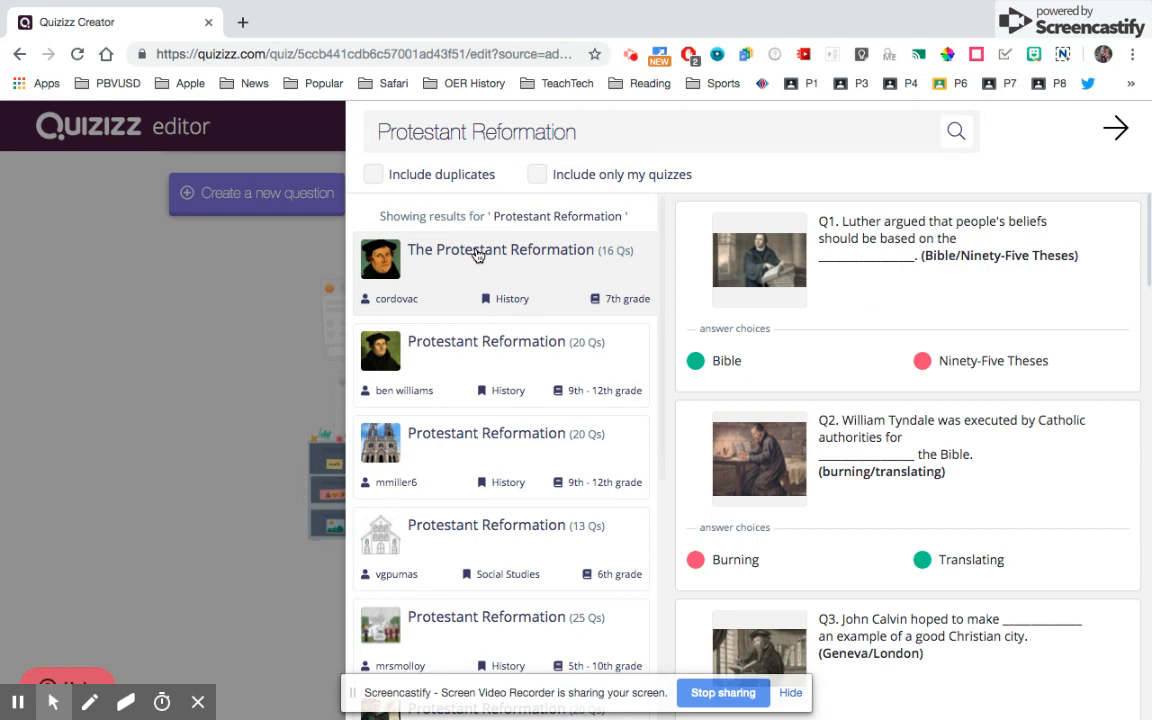
mouse_move(703, 247)
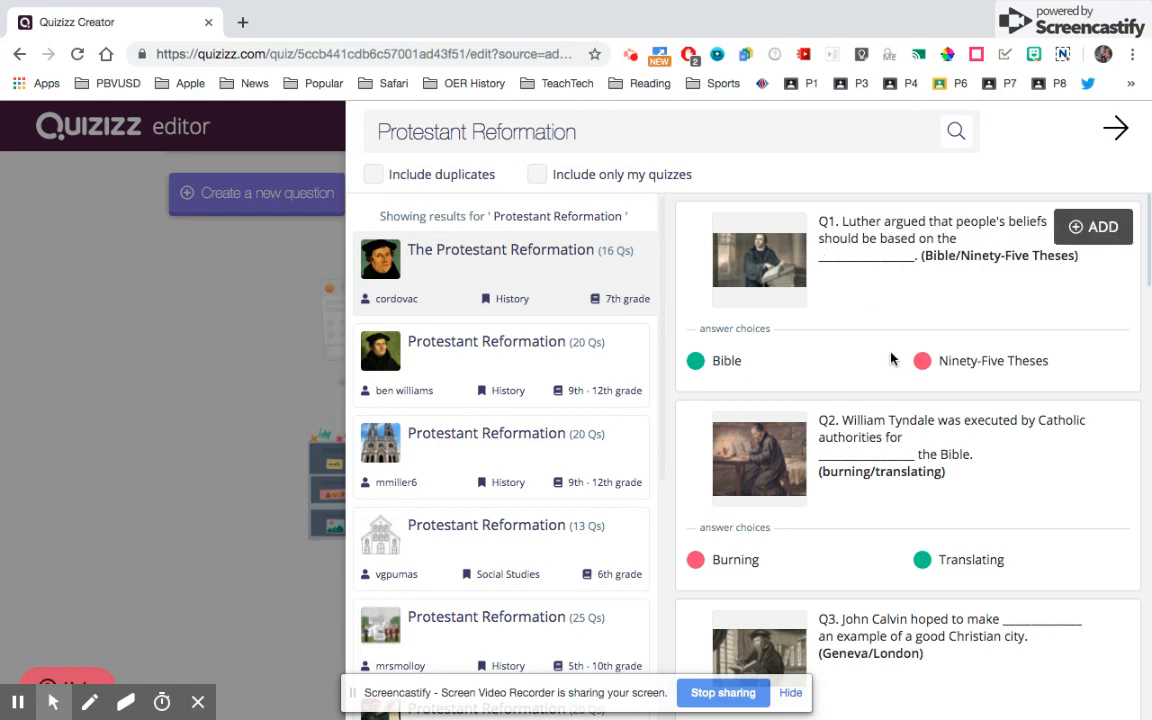
scroll(892, 362, down, 3)
scroll(888, 368, up, 2)
click(1097, 230)
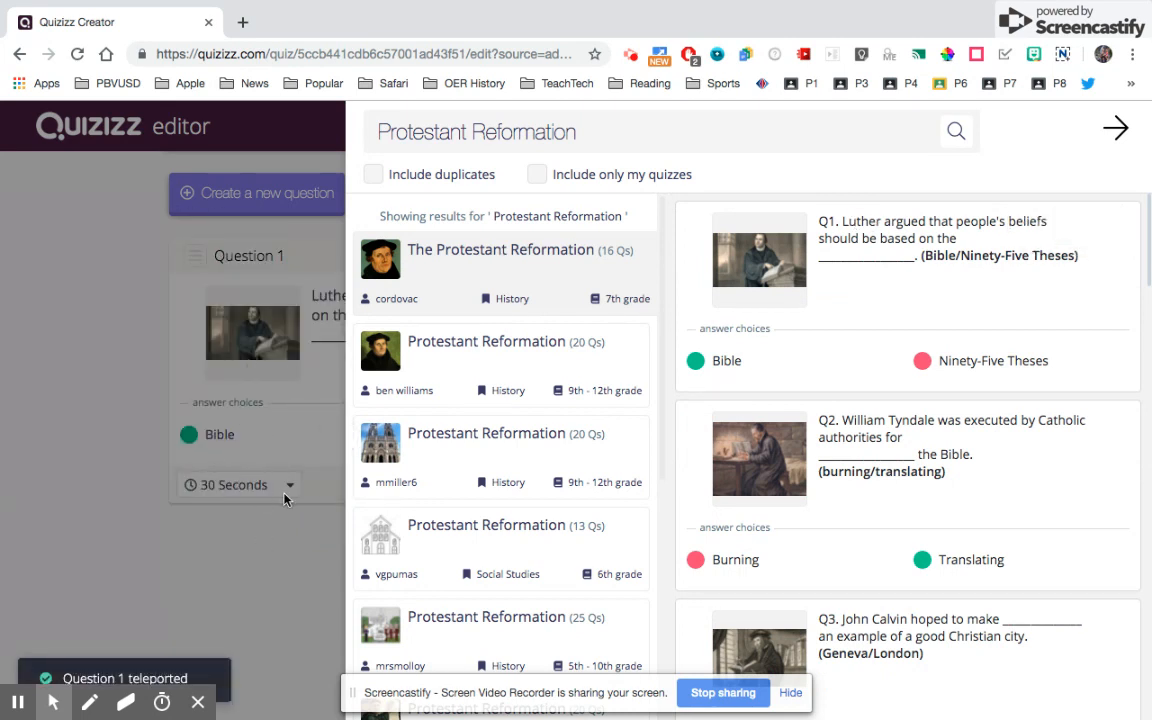
mouse_move(898, 418)
scroll(899, 415, down, 3)
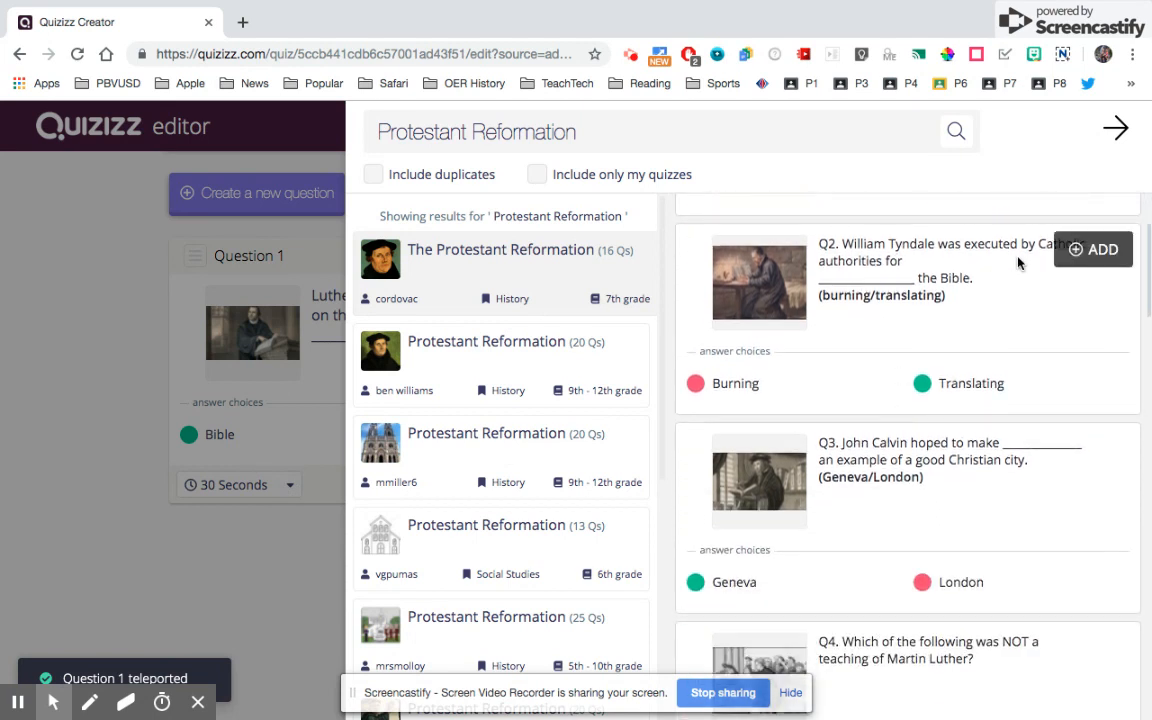
click(1078, 250)
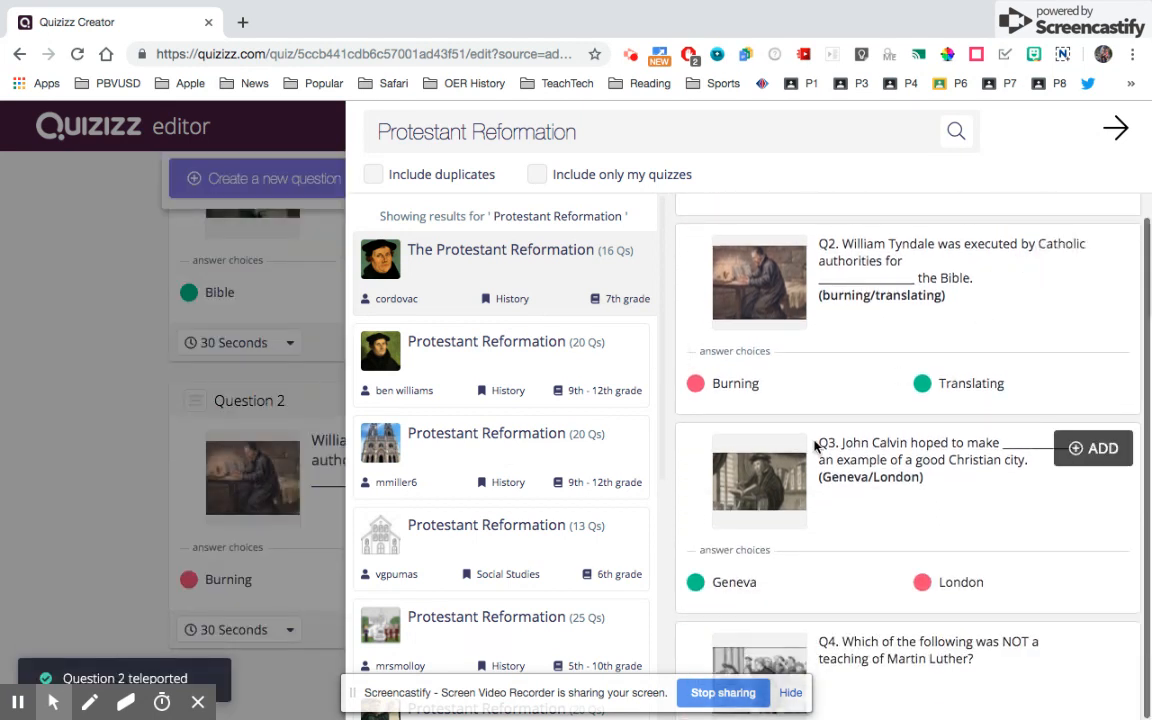
- Add the question about Martin Luther's teachings to the quiz
scroll(815, 447, down, 3)
scroll(815, 447, down, 1)
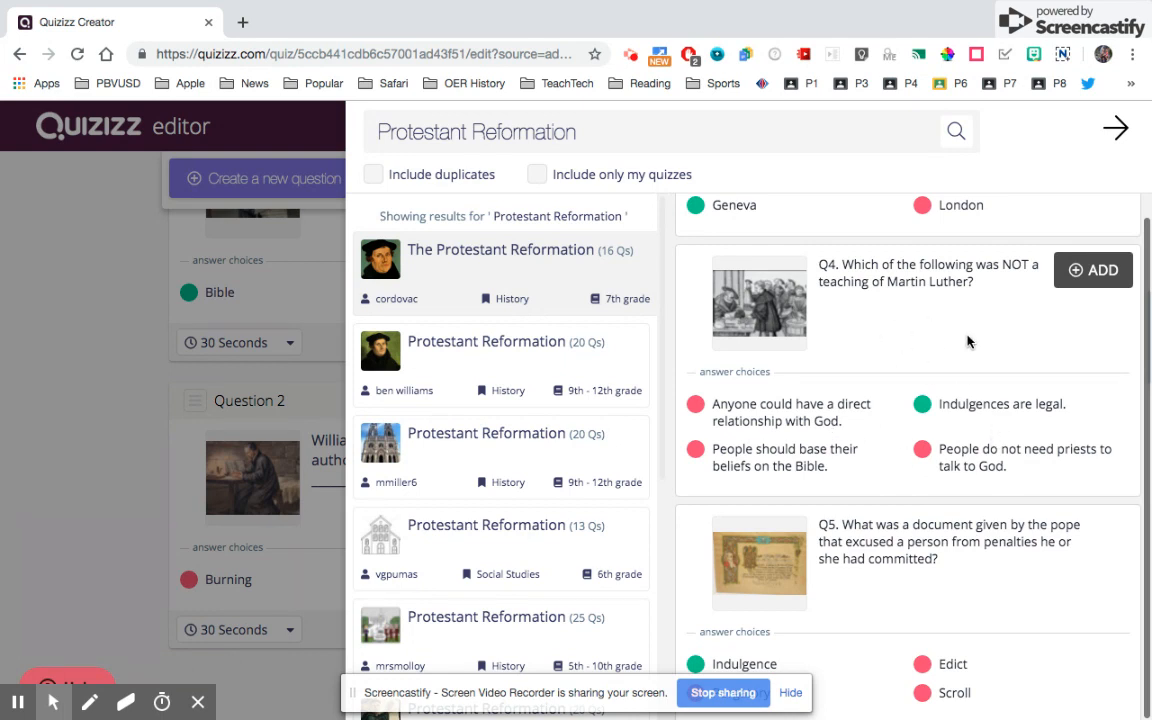
click(1075, 270)
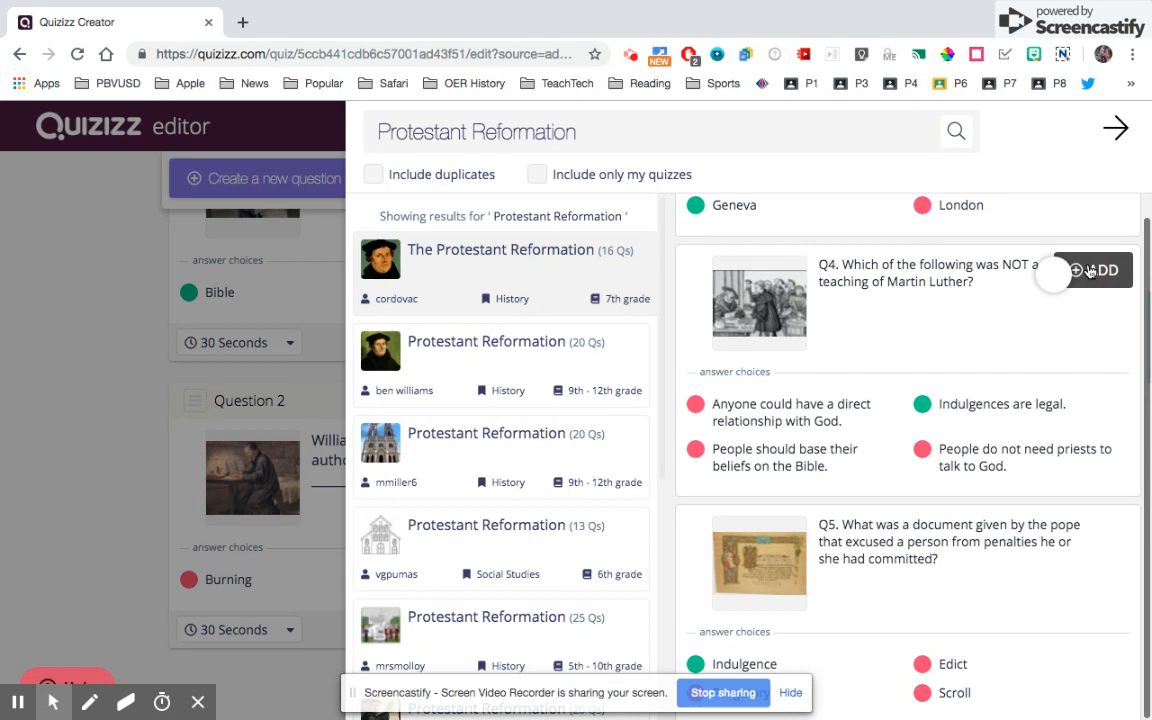
scroll(884, 420, down, 5)
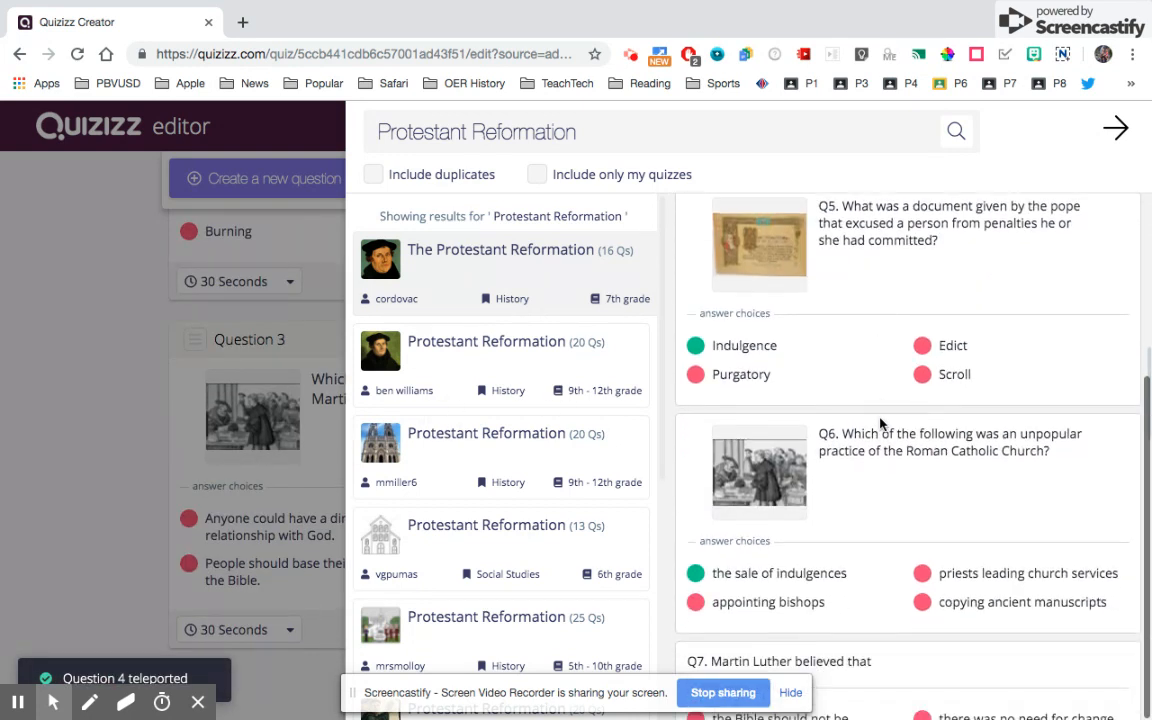
scroll(880, 424, down, 2)
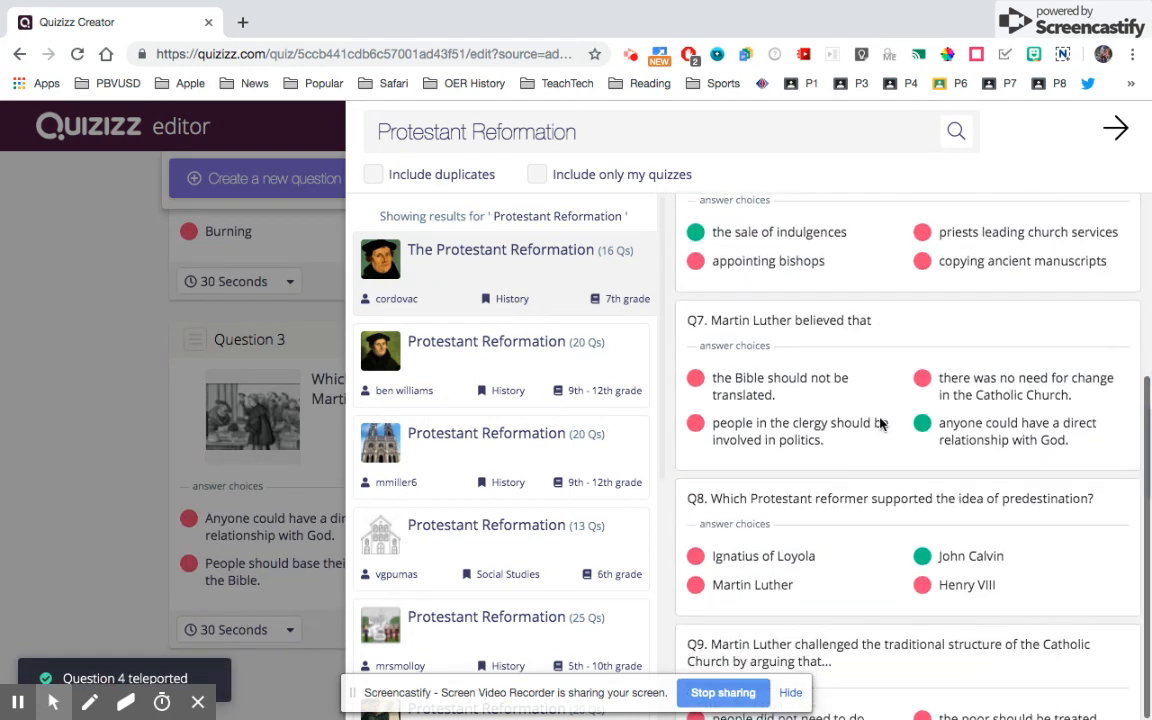
scroll(880, 424, down, 1)
scroll(880, 424, up, 3)
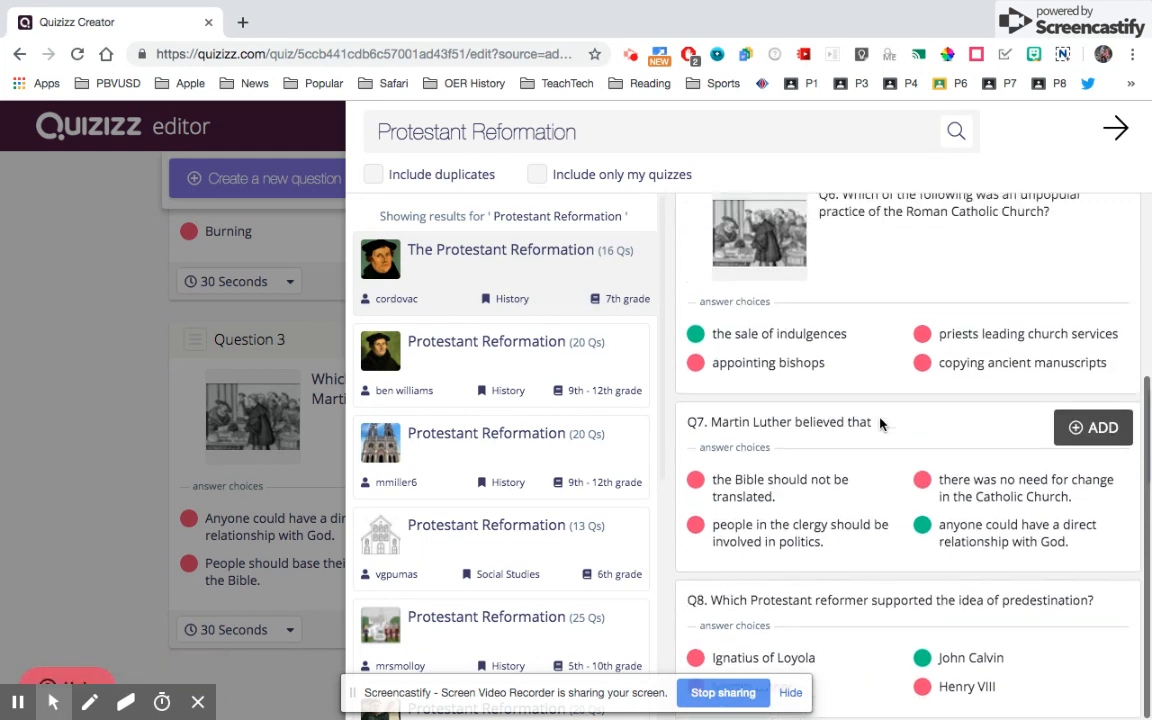
- Browse the remaining preview questions, then close the Teleport panel to return to the editor
scroll(880, 424, up, 1)
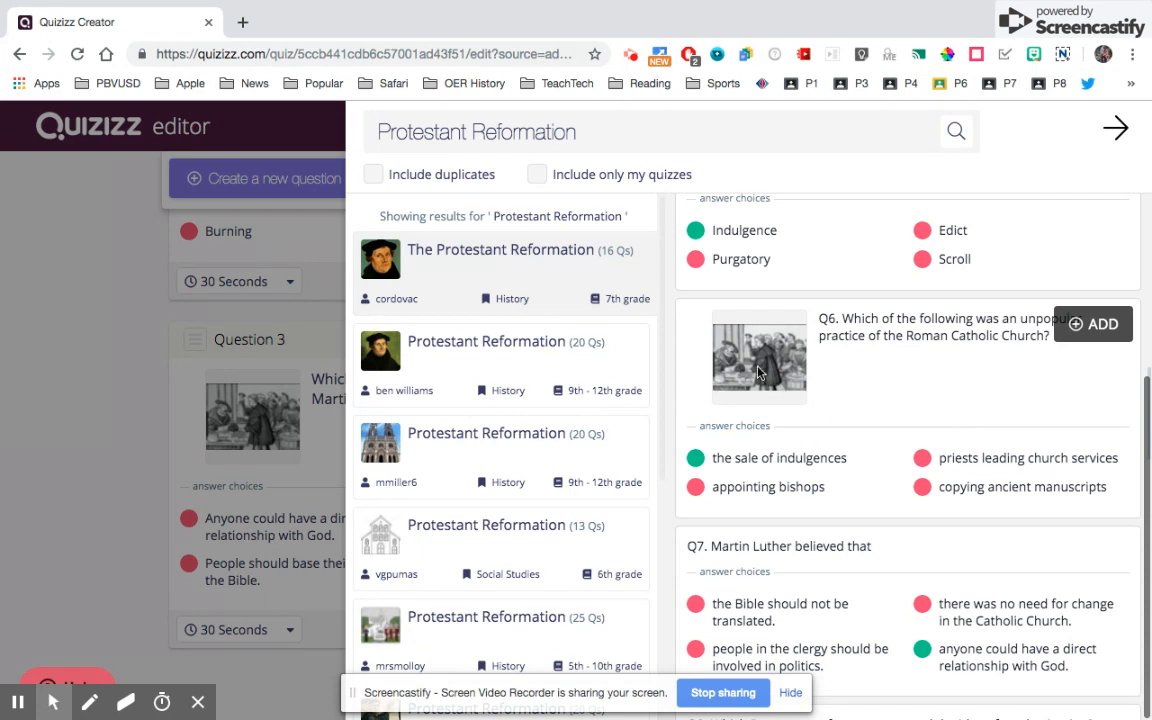
scroll(880, 370, down, 3)
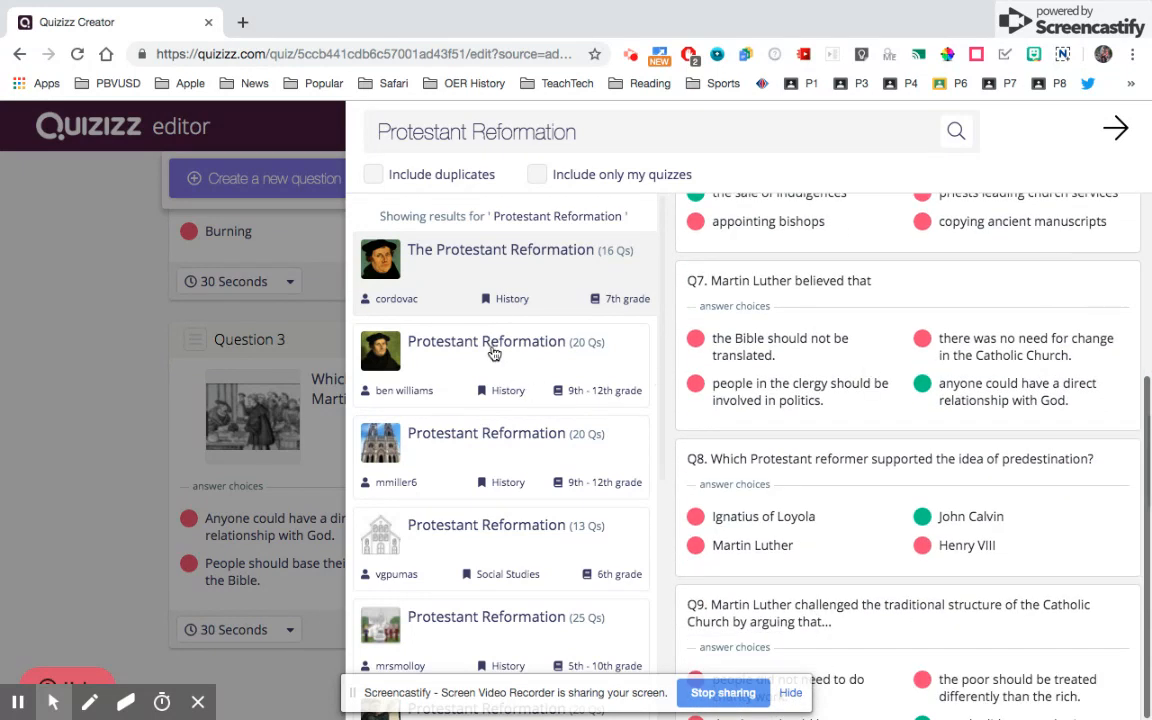
mouse_move(808, 479)
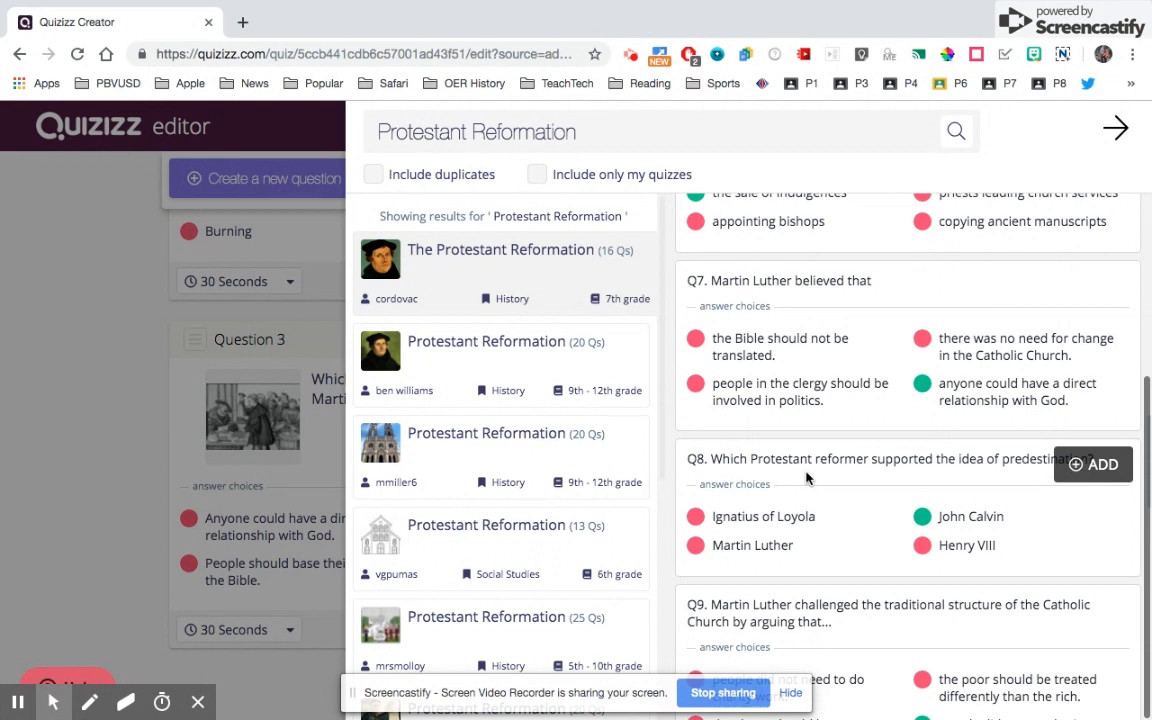
scroll(808, 479, down, 2)
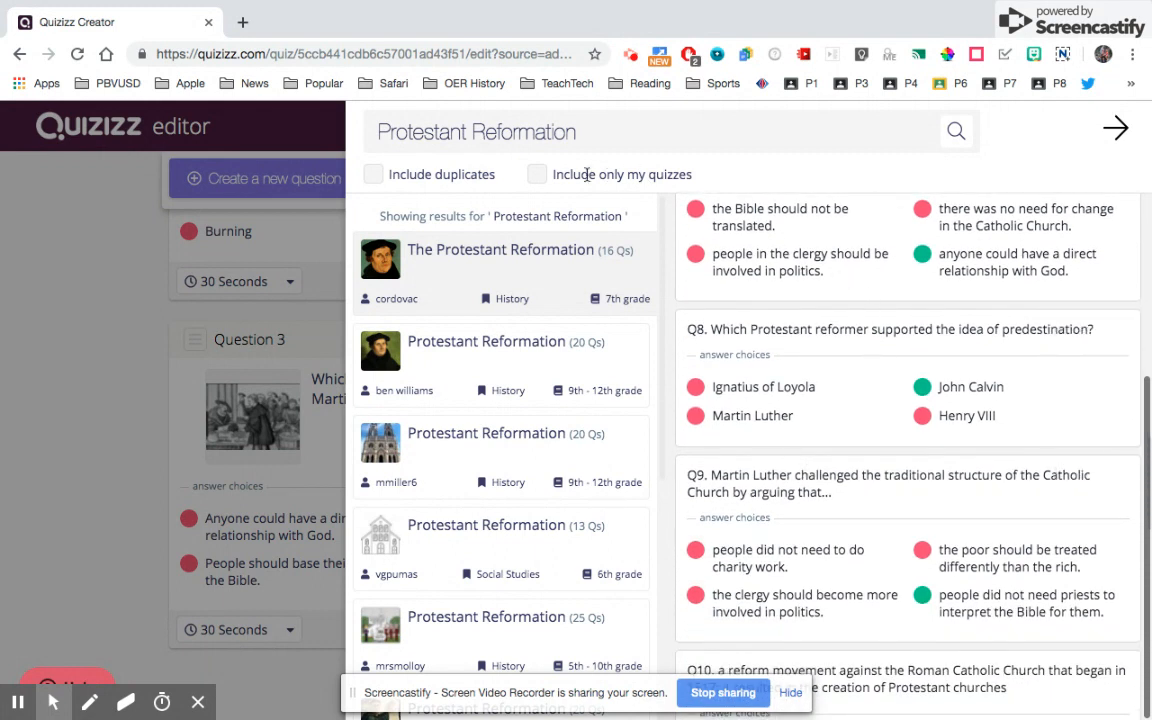
click(1114, 128)
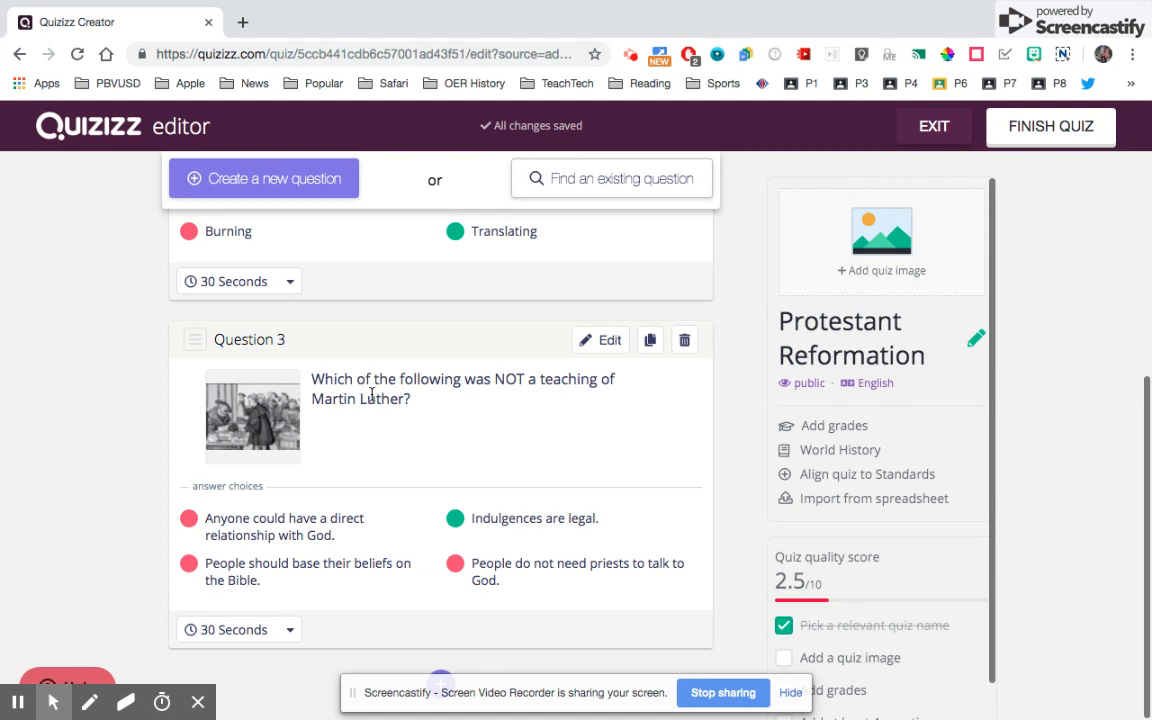
- Add Question 4: 'What was the vernacular the Bible was first translated to during the protestant reformation.'
click(243, 180)
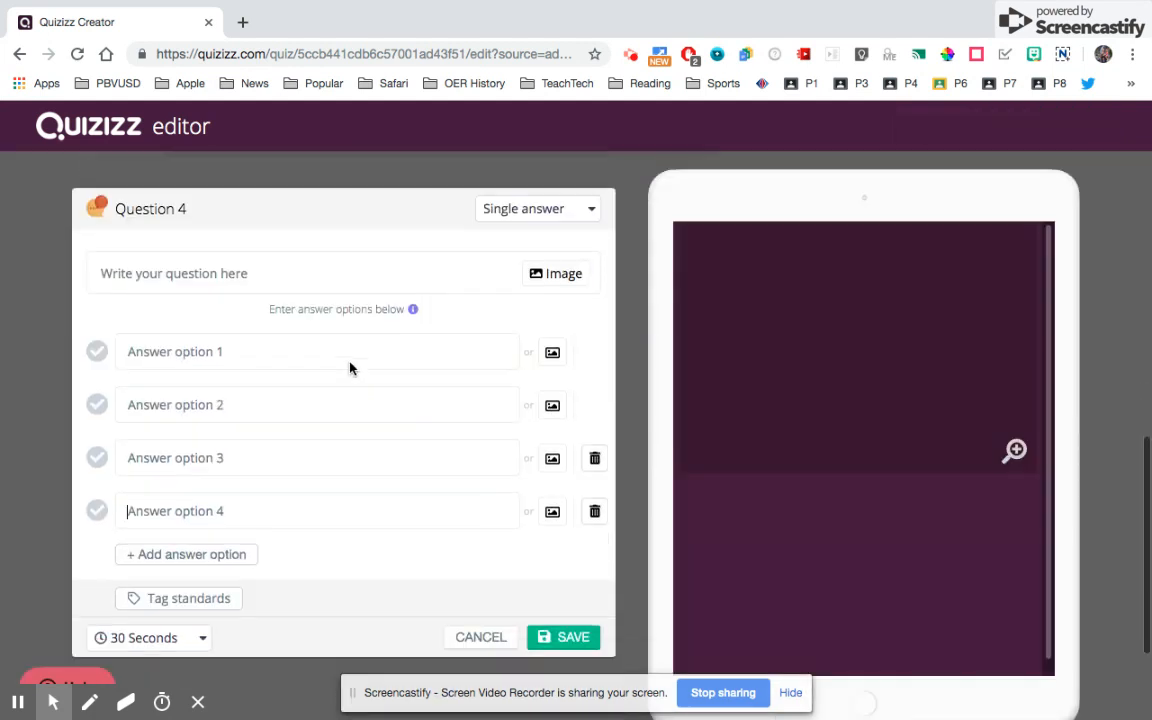
click(208, 260)
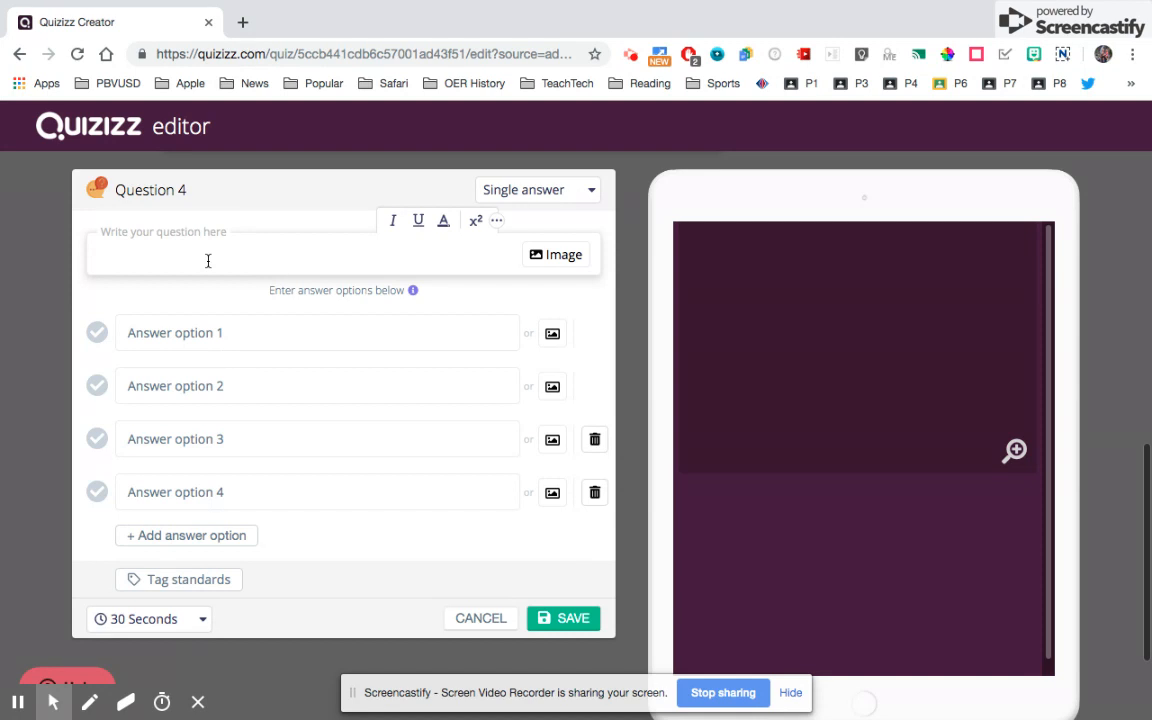
text(What )
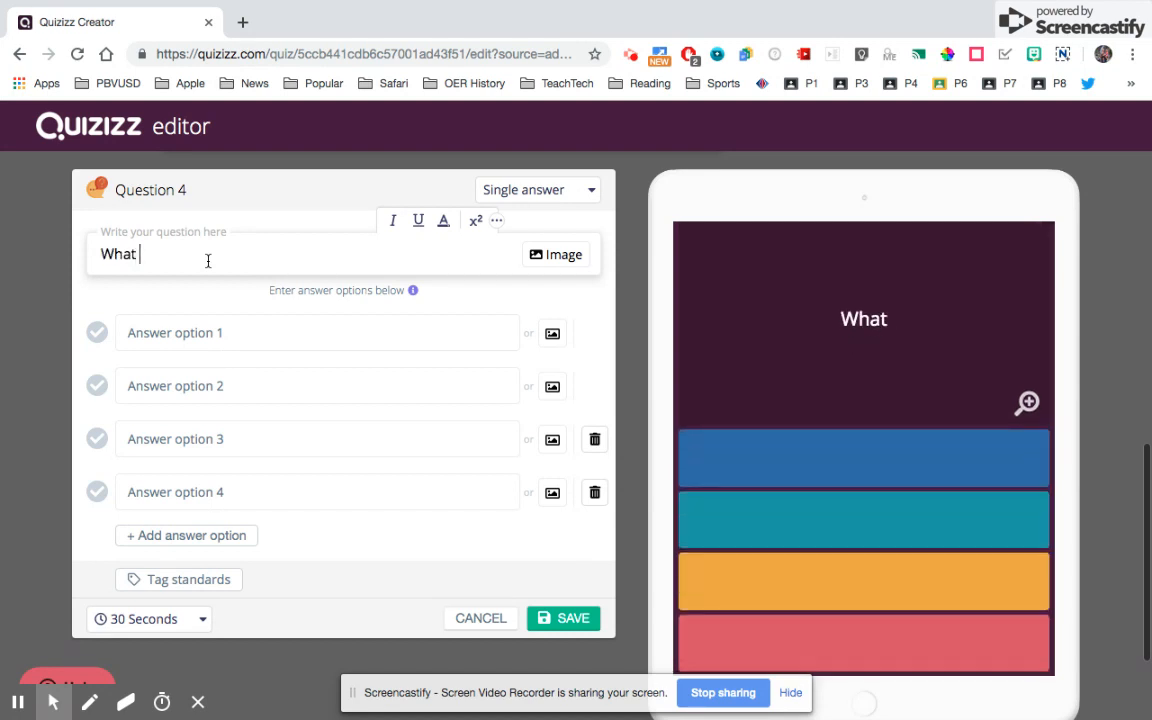
text(was the verna)
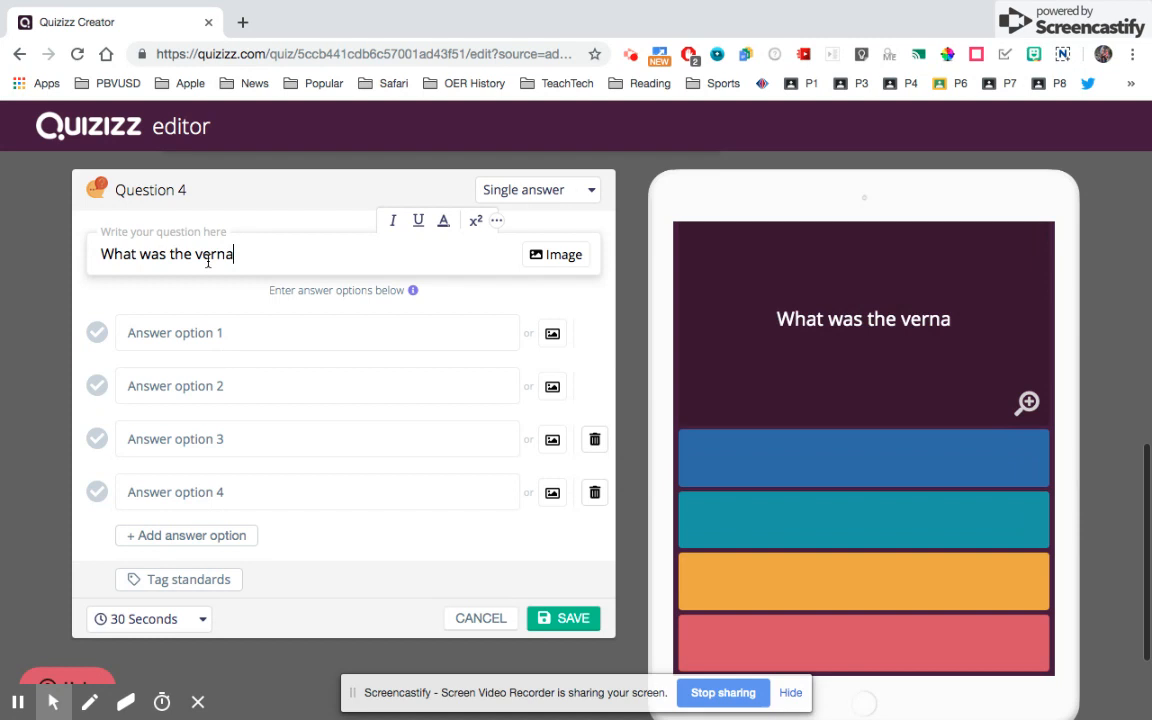
text(cular the bibl)
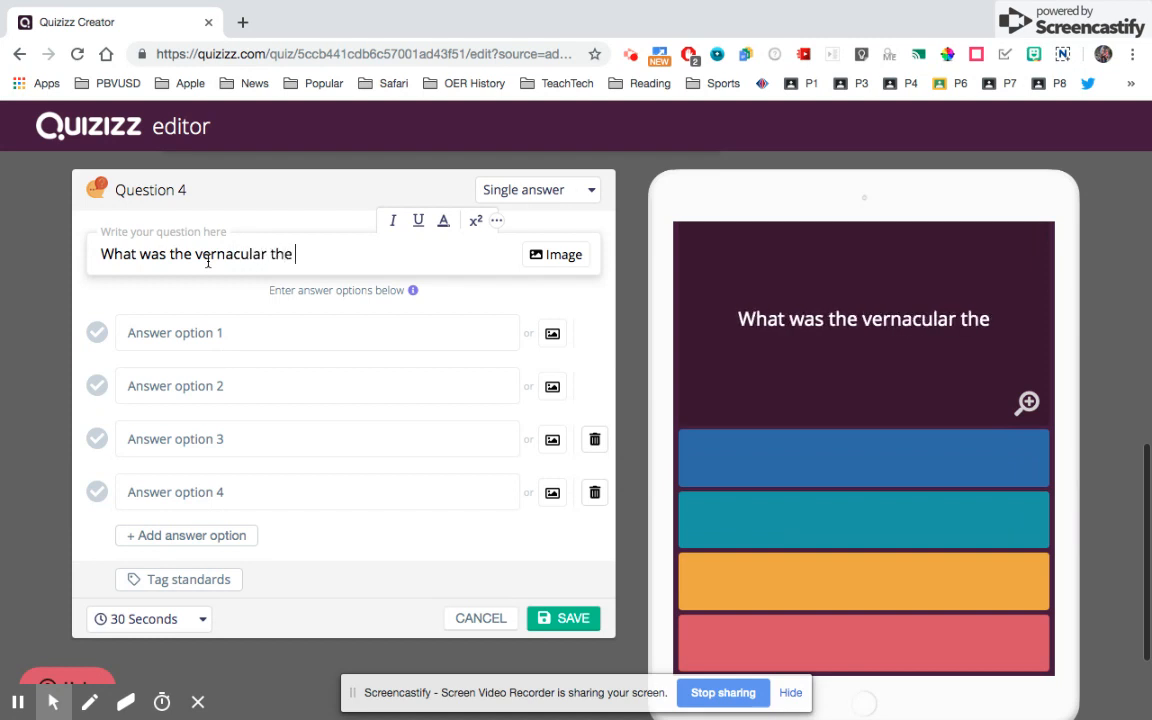
key(BackSpace)
key(BackSpace)
key(BackSpace)
key(BackSpace)
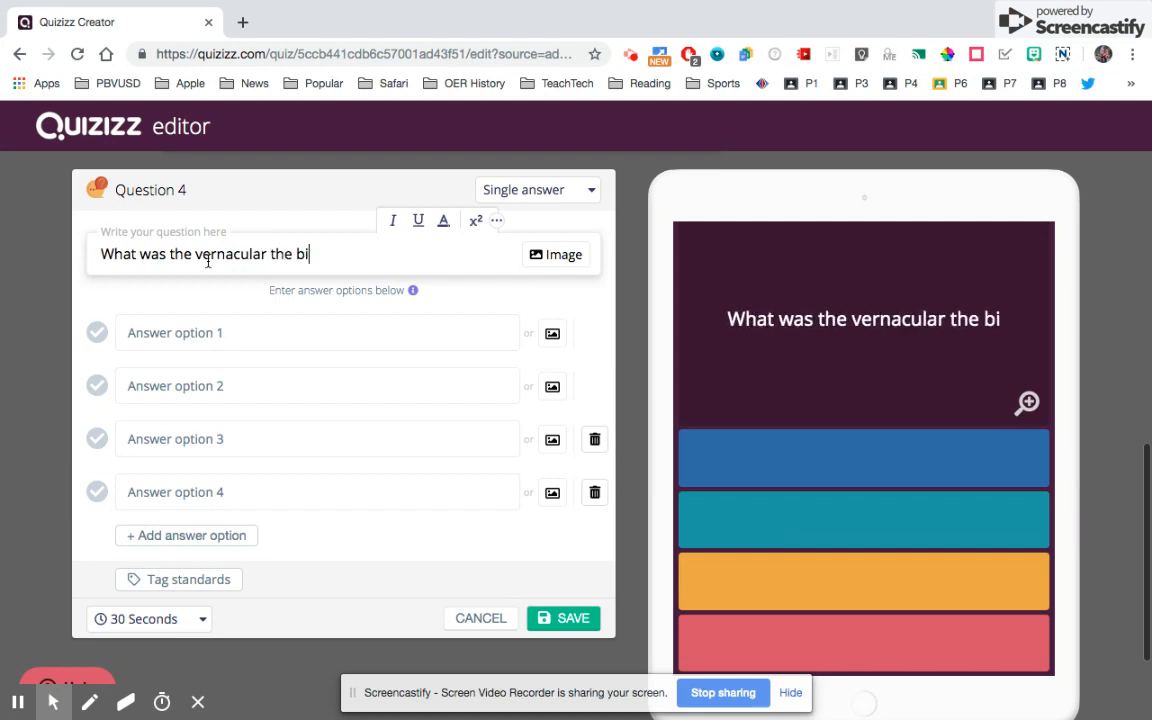
text(Bilg)
key(BackSpace)
text(b)
key(BackSpace)
key(BackSpace)
text(ble was)
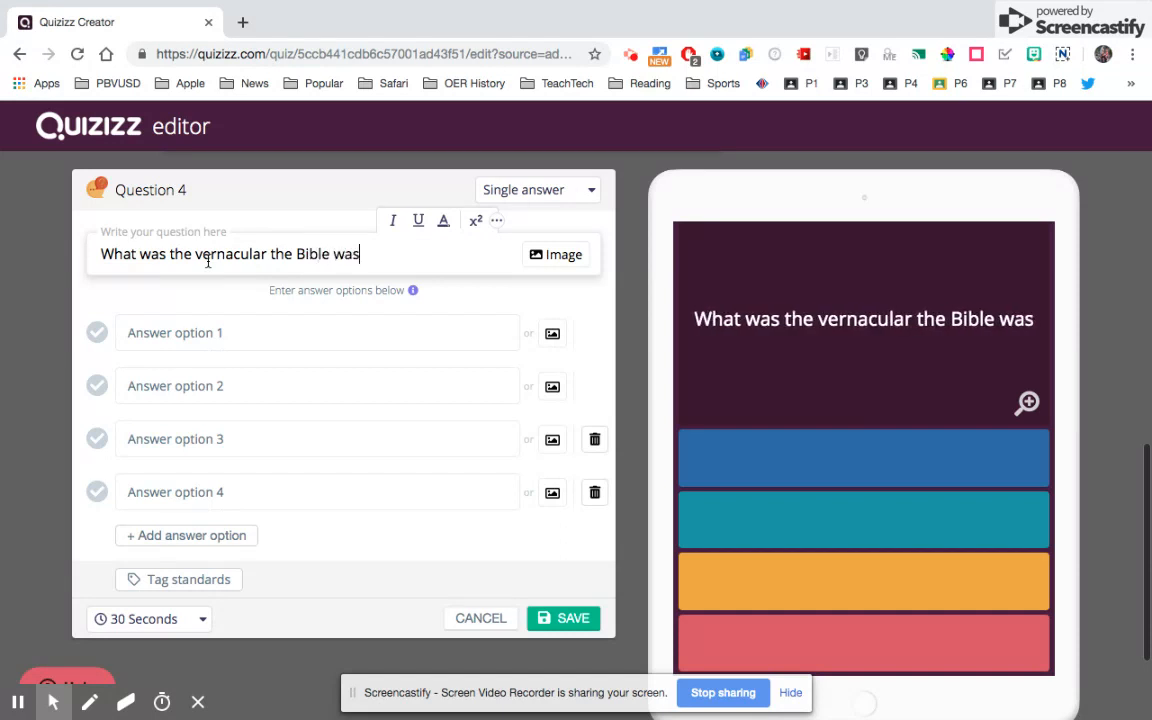
text( first transalted )
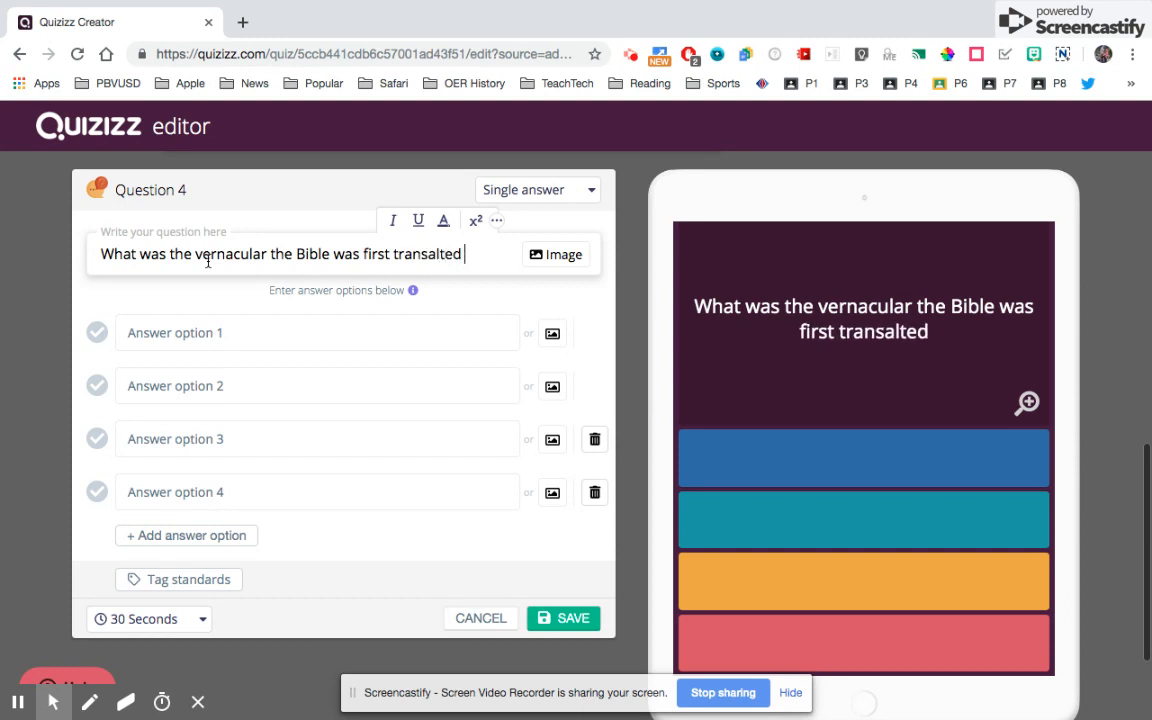
text(to during the protestant reformation.)
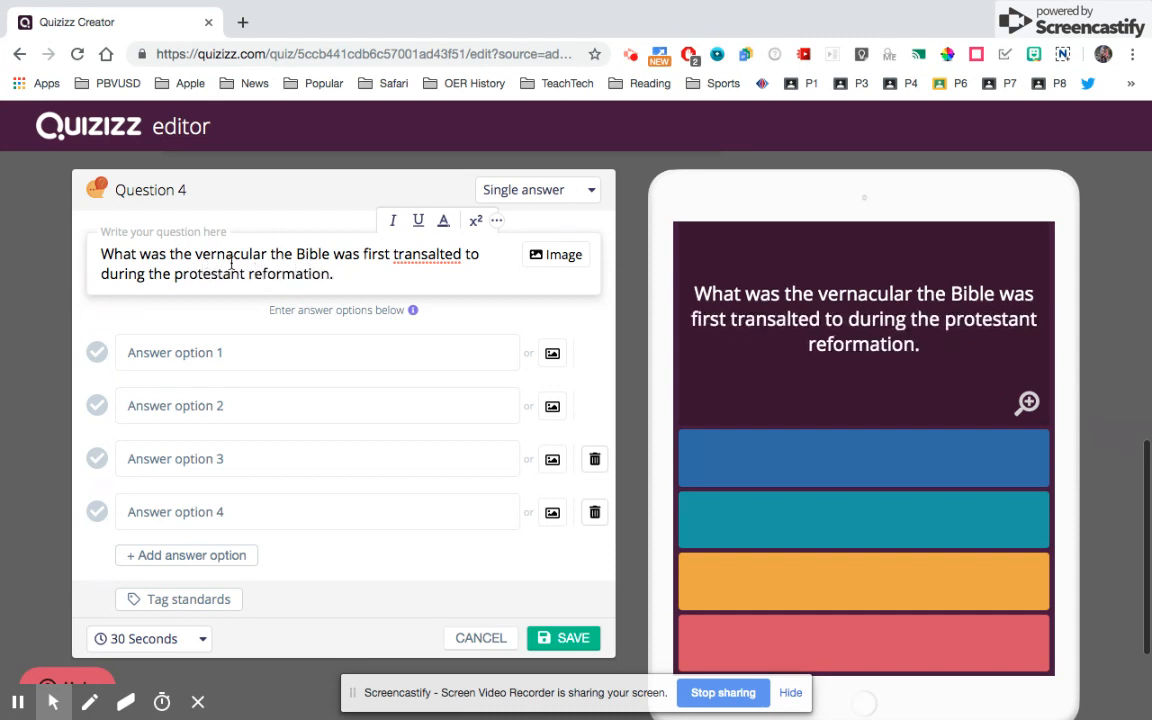
- Correct the misspelled 'transalted' to 'translated' using the spelling suggestions
right_click(410, 261)
right_click(408, 257)
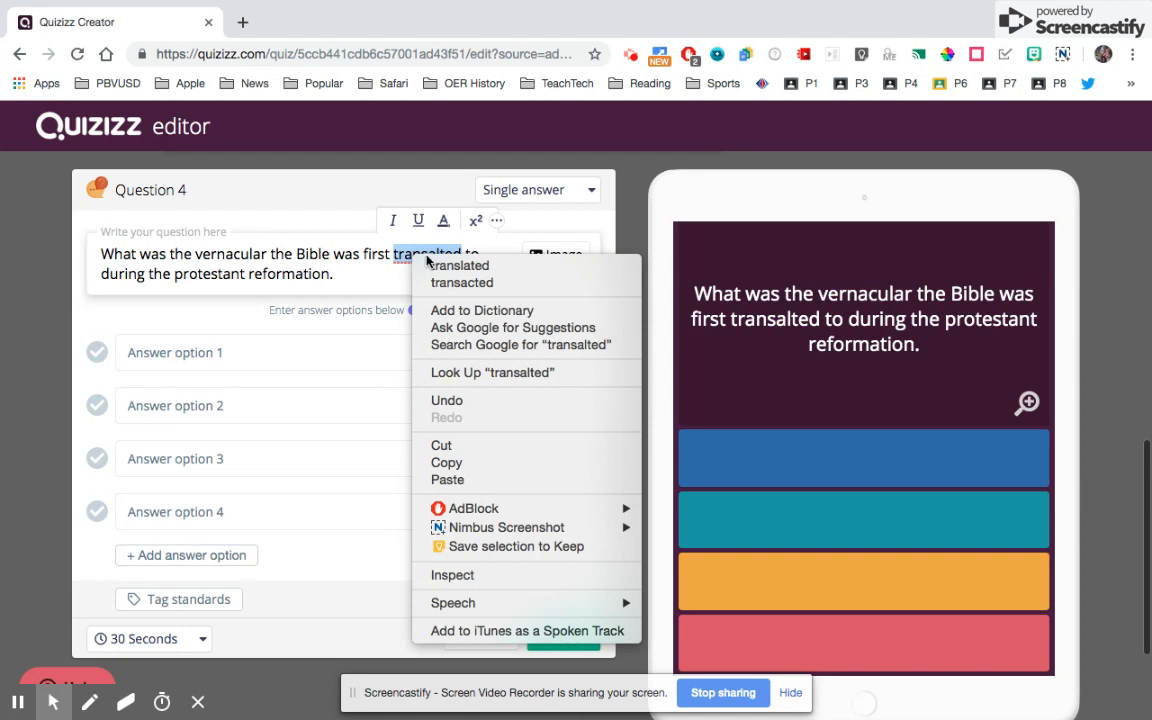
click(460, 265)
- Enter answers English, French, Italian, German, mark German correct, and save Question 4
click(226, 353)
text(English)
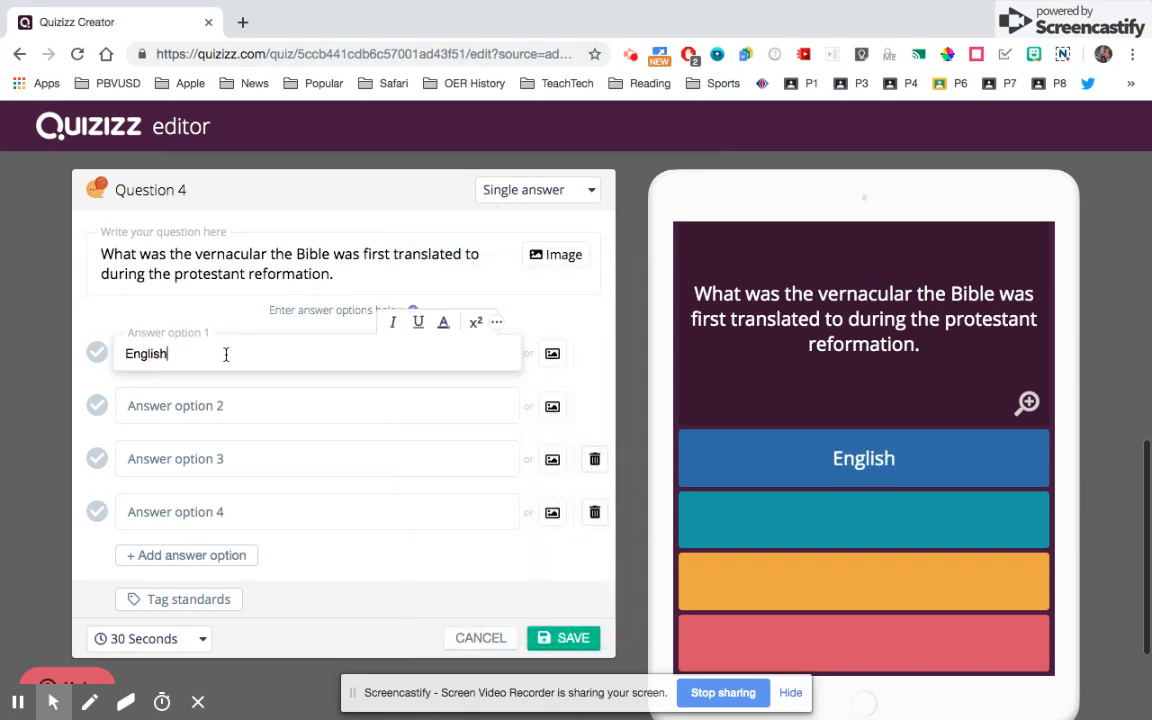
key(Tab)
text(French)
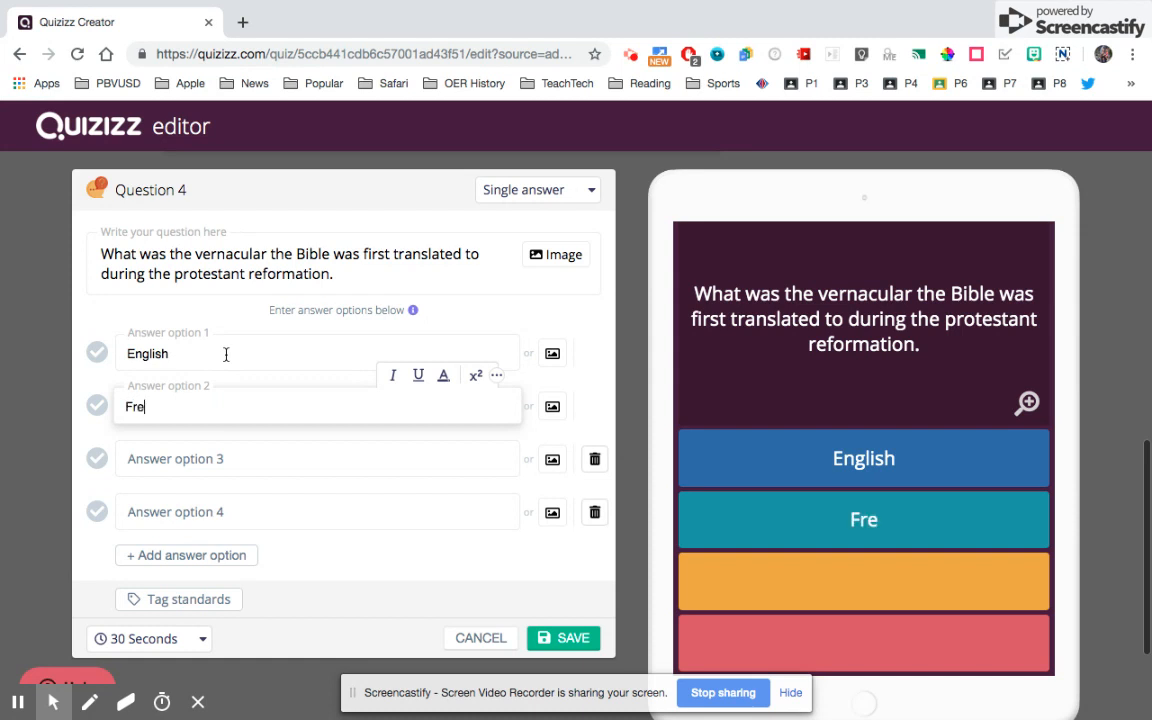
key(Tab)
text(Italian)
key(Tab)
text(German)
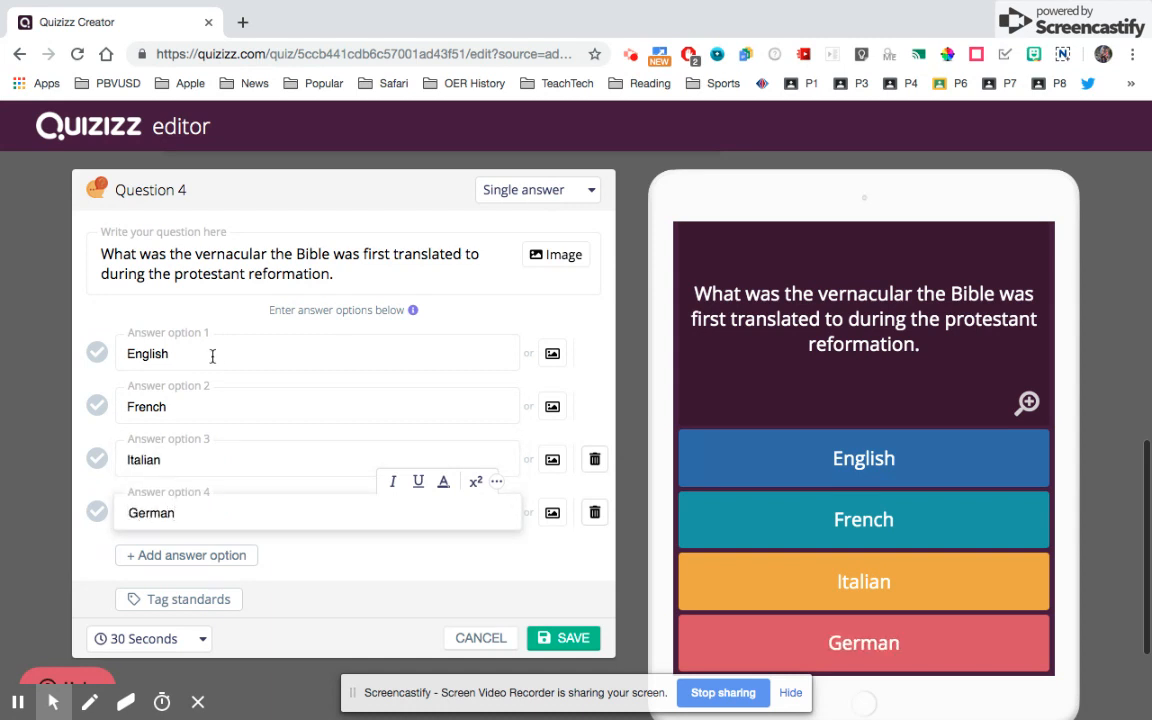
click(97, 513)
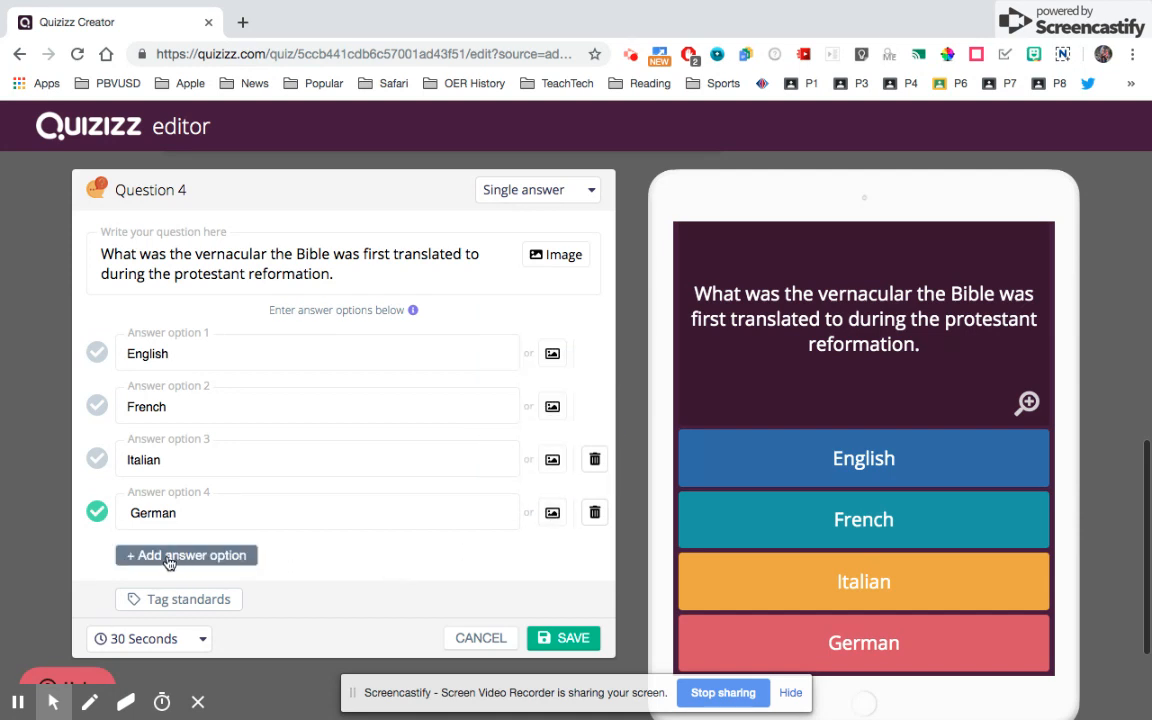
click(565, 638)
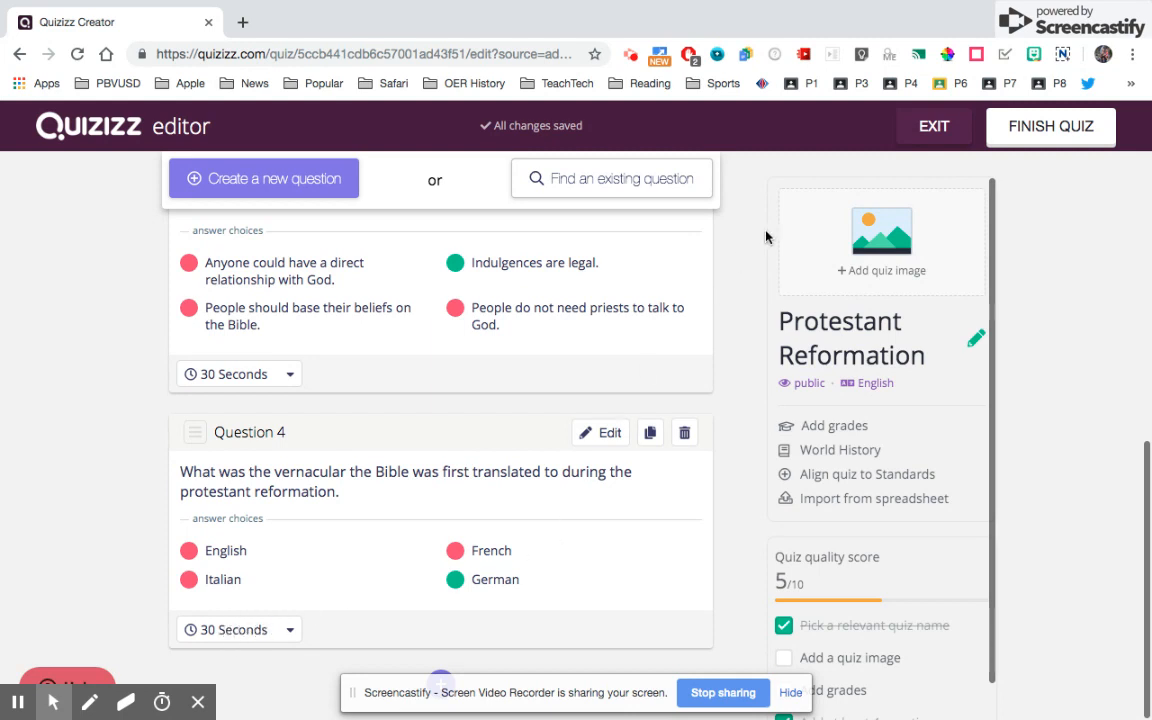
- Set the quiz grade to 7th in the quiz information and publish the quiz
click(1052, 131)
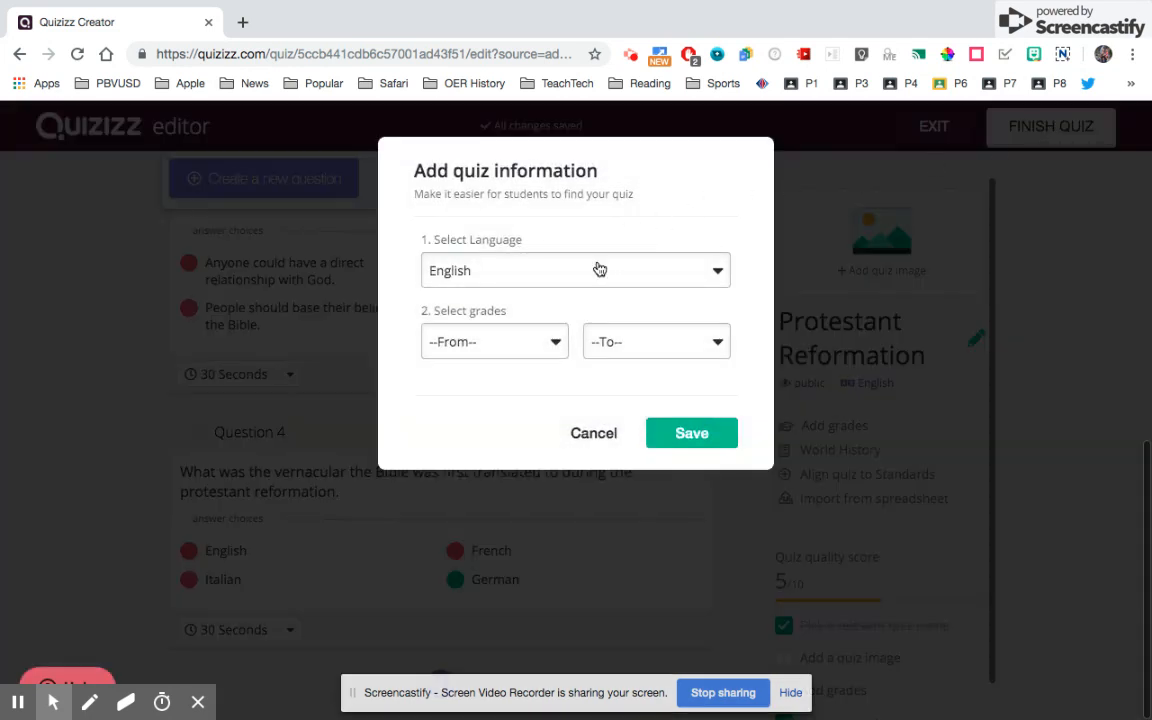
click(537, 345)
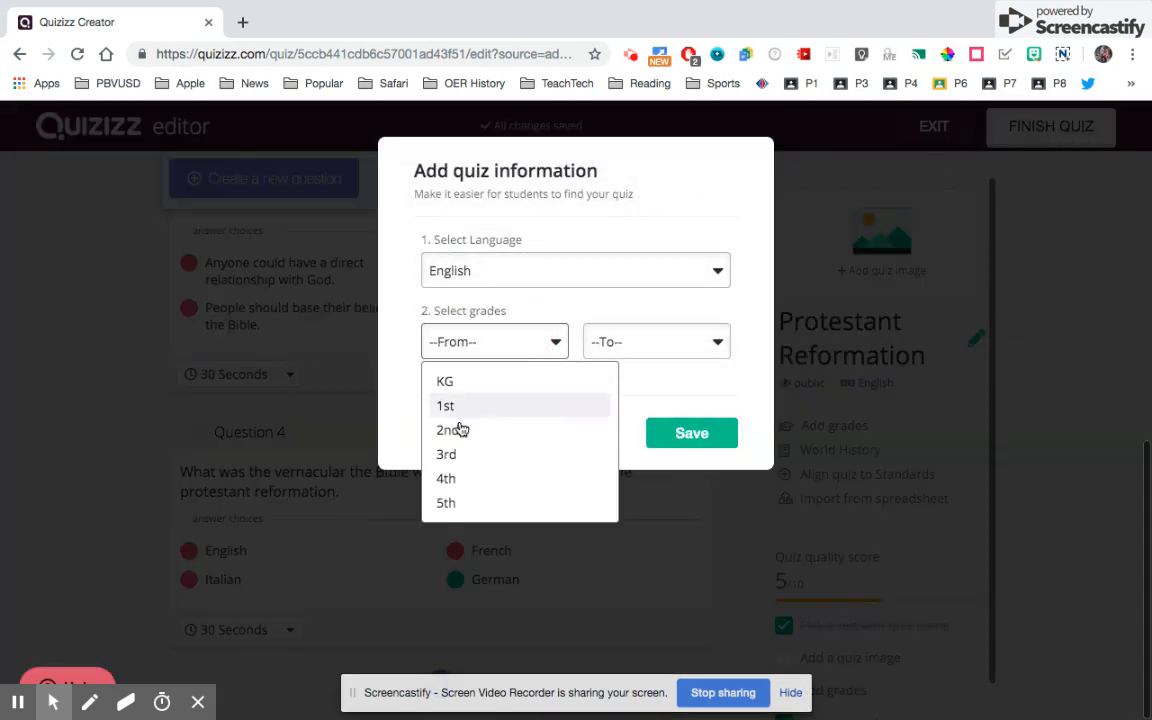
scroll(445, 481, down, 1)
click(445, 504)
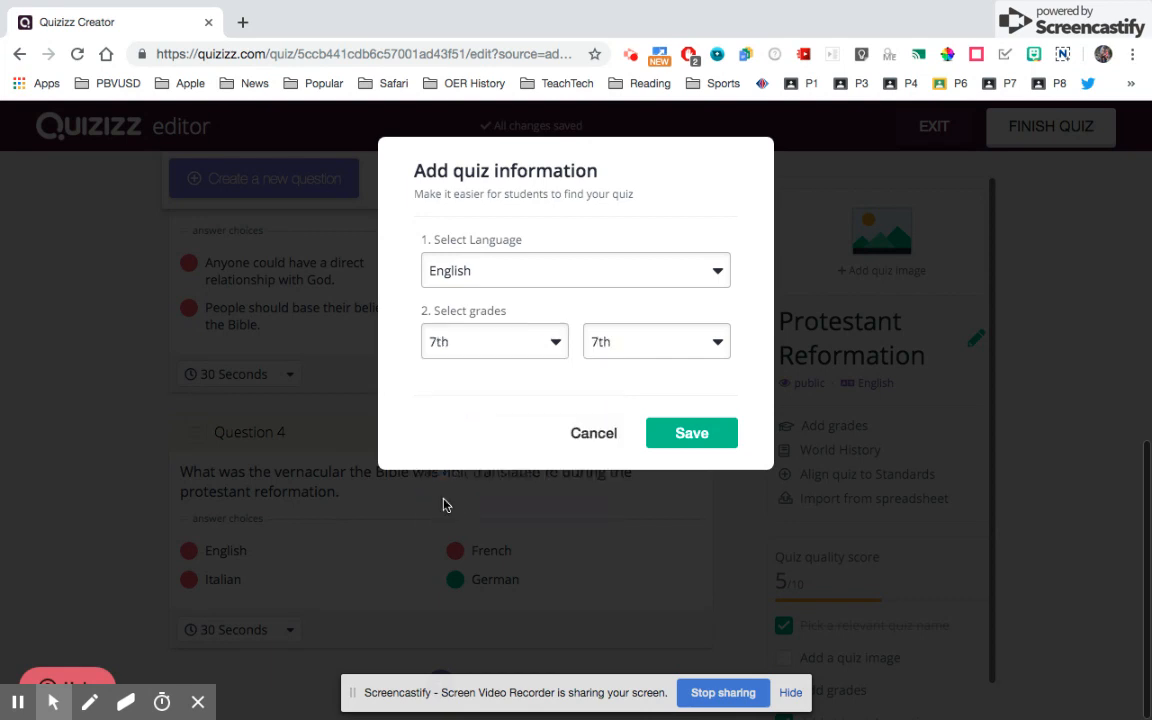
click(692, 434)
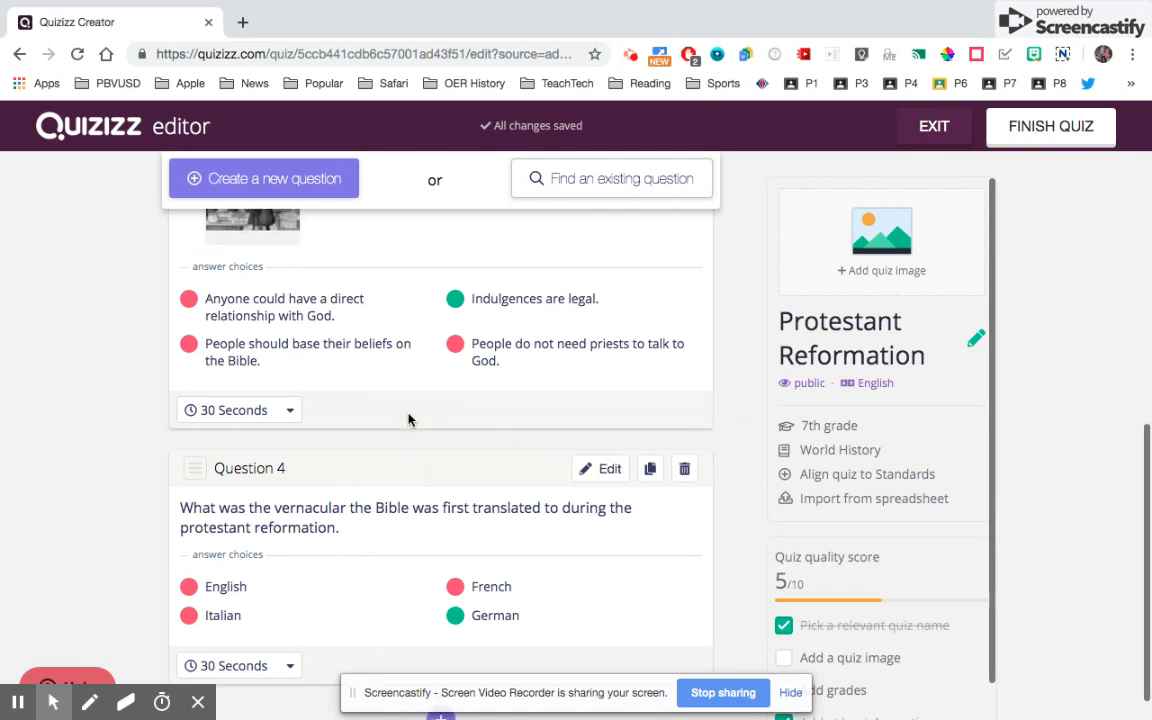
scroll(410, 418, up, 10)
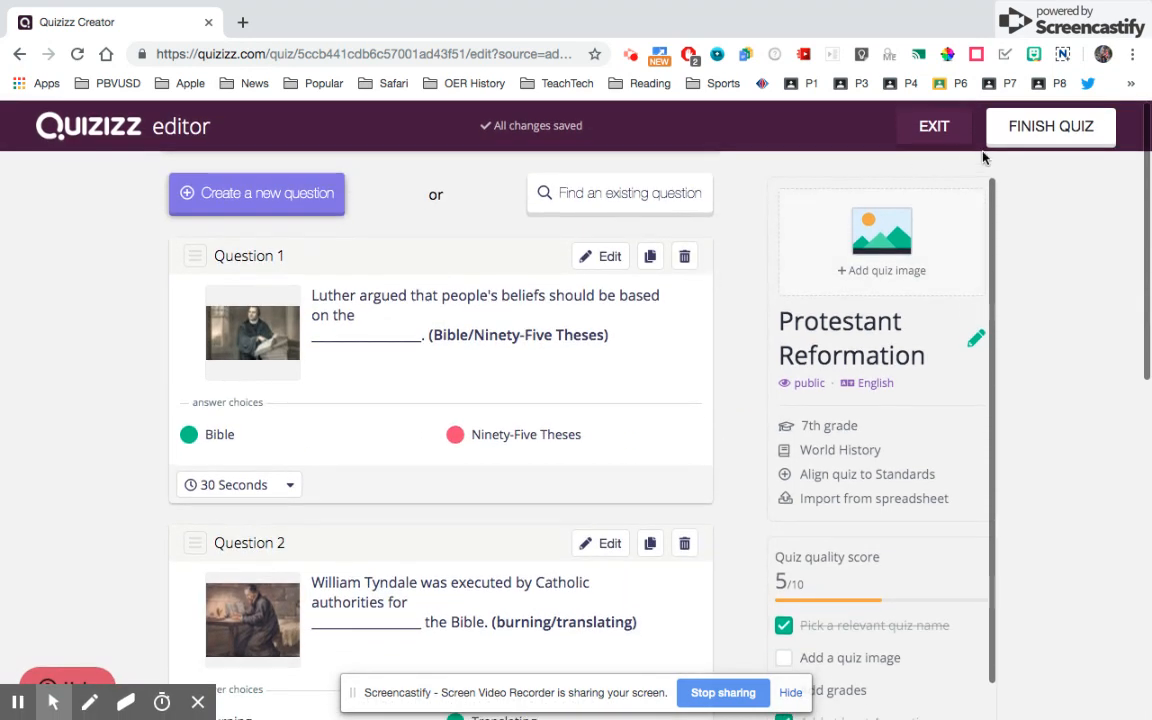
click(1036, 135)
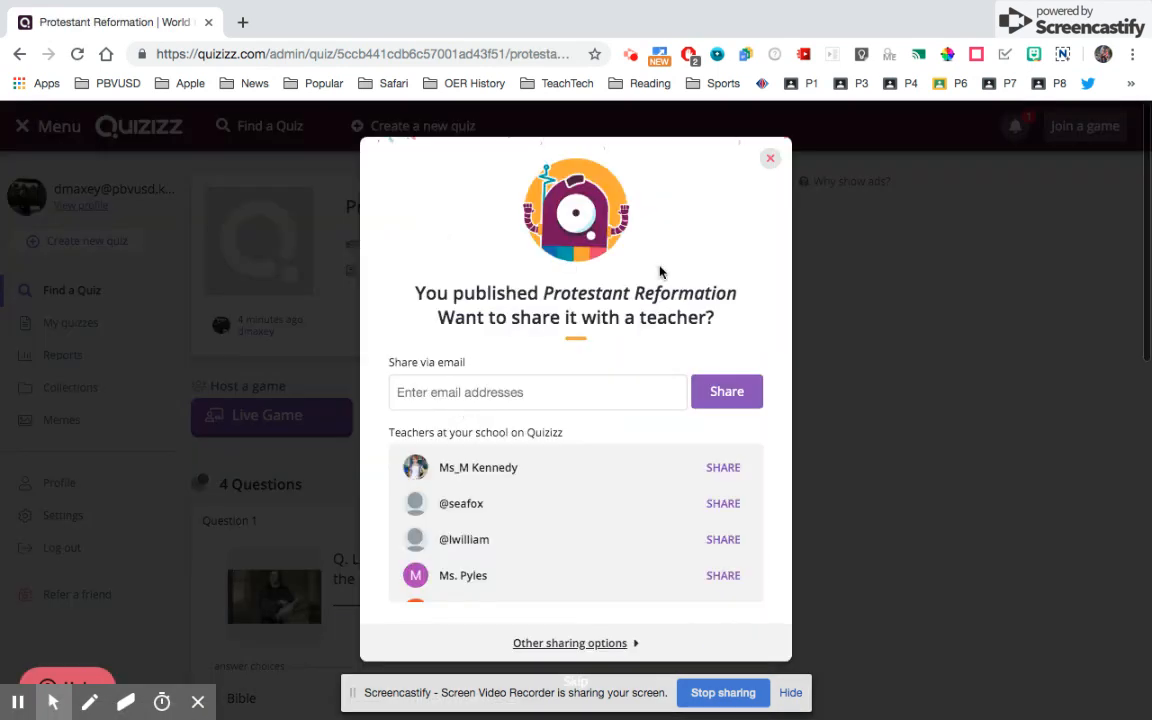
- Close the 'You published Protestant Reformation' share dialog and review the 4-question quiz page
click(769, 164)
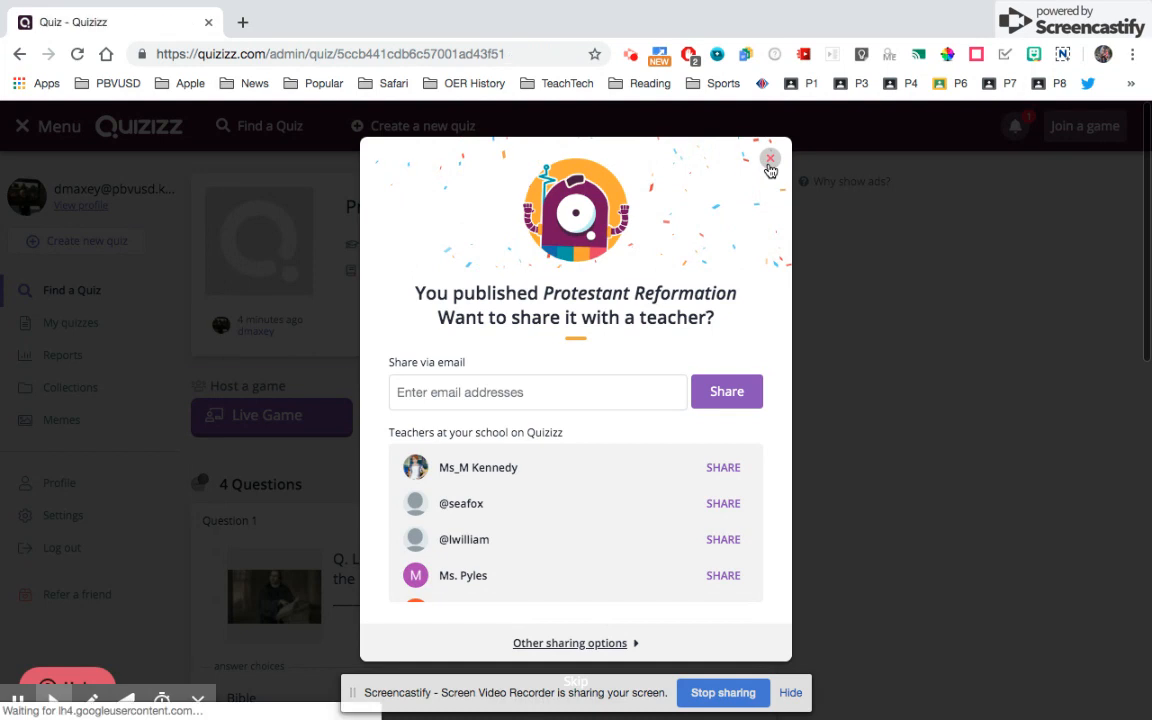
scroll(334, 417, down, 2)
scroll(334, 417, up, 2)
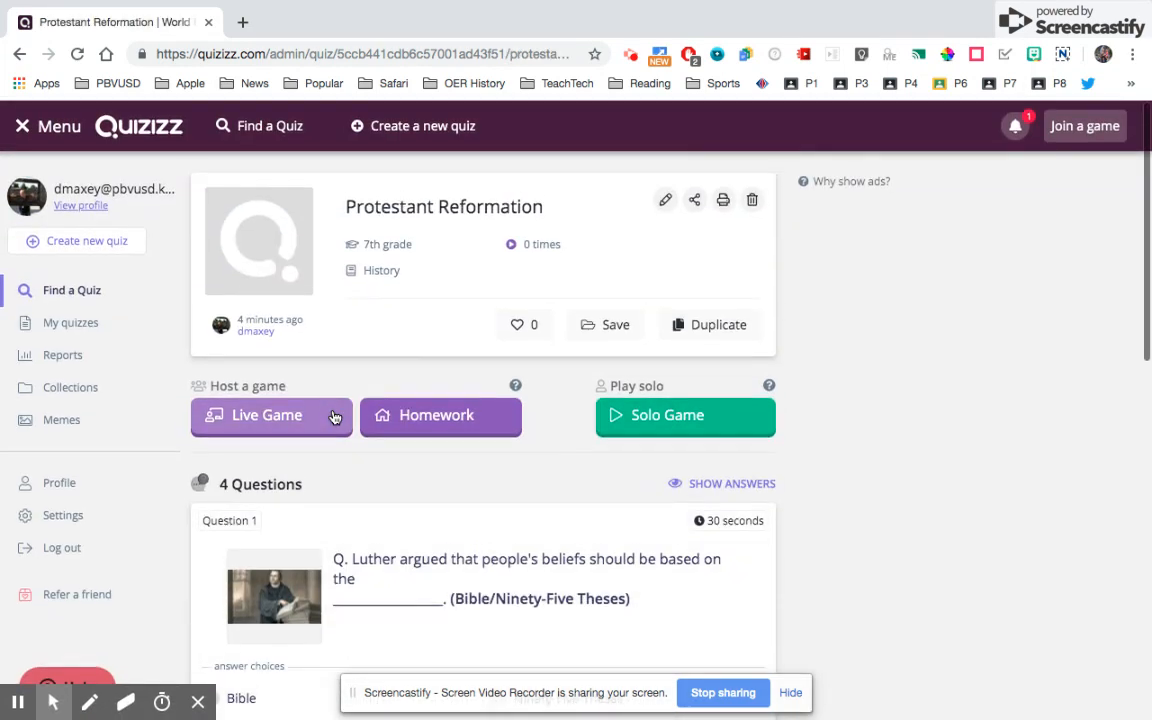
scroll(335, 418, down, 1)
scroll(335, 418, up, 1)
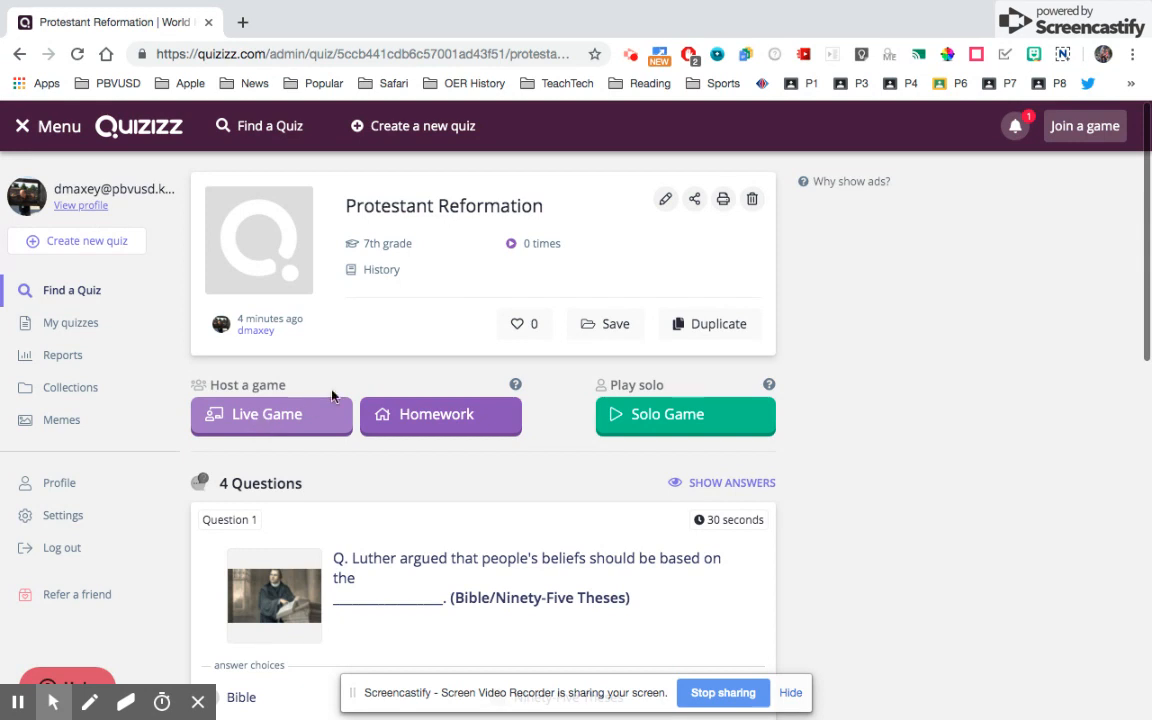
- Assign the quiz as homework with a deadline of May 7th at 09:30 PM
click(442, 416)
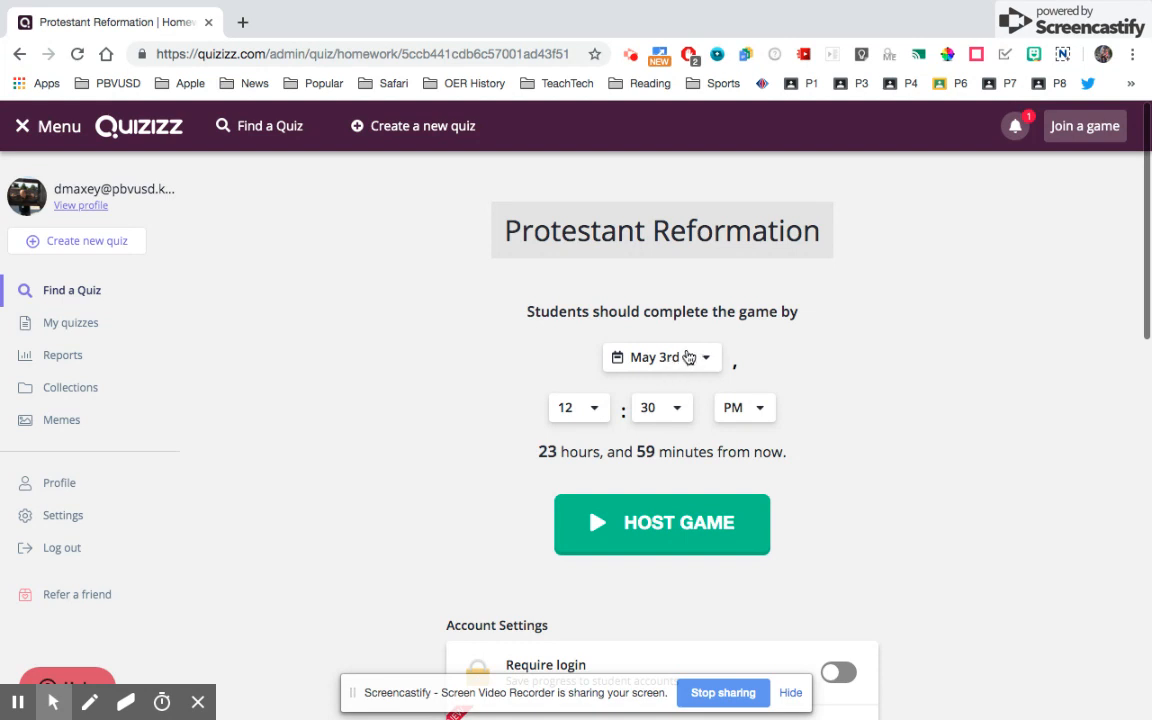
click(702, 362)
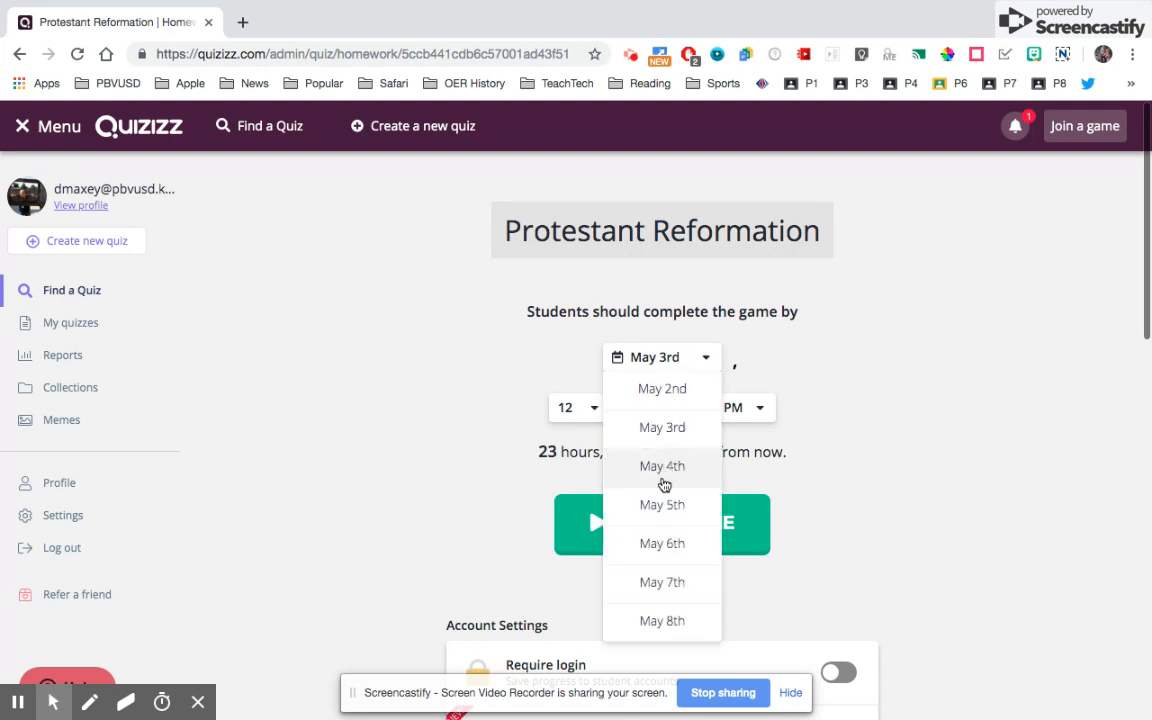
click(660, 581)
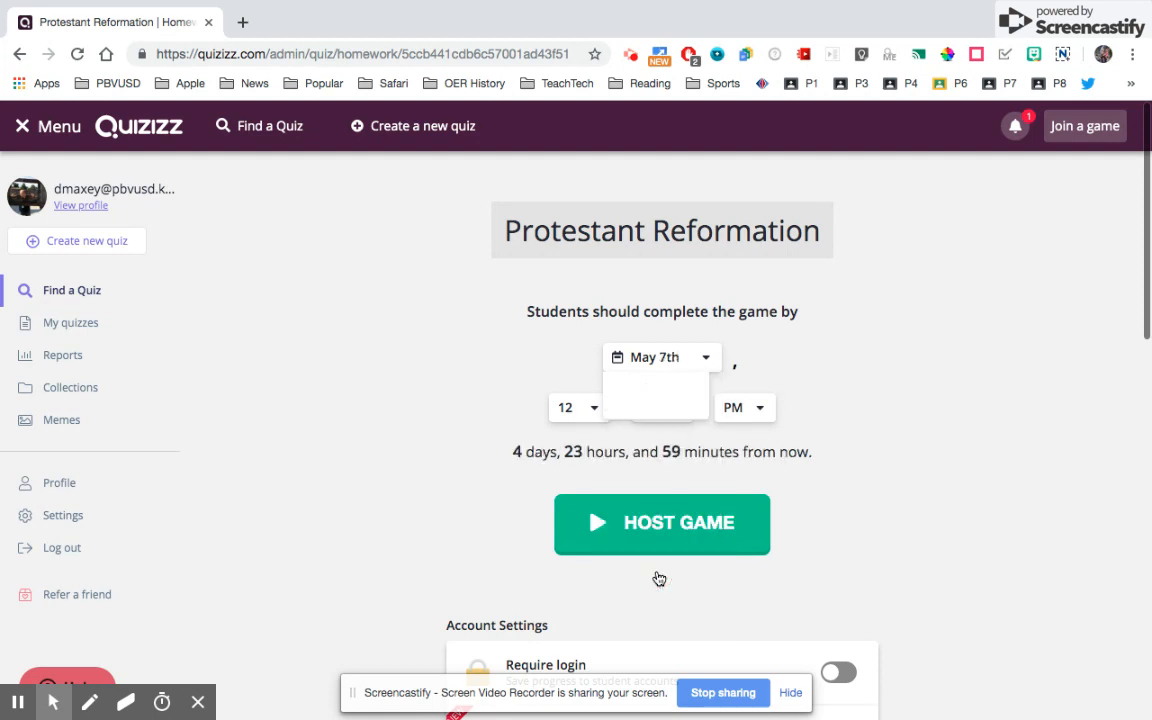
click(596, 410)
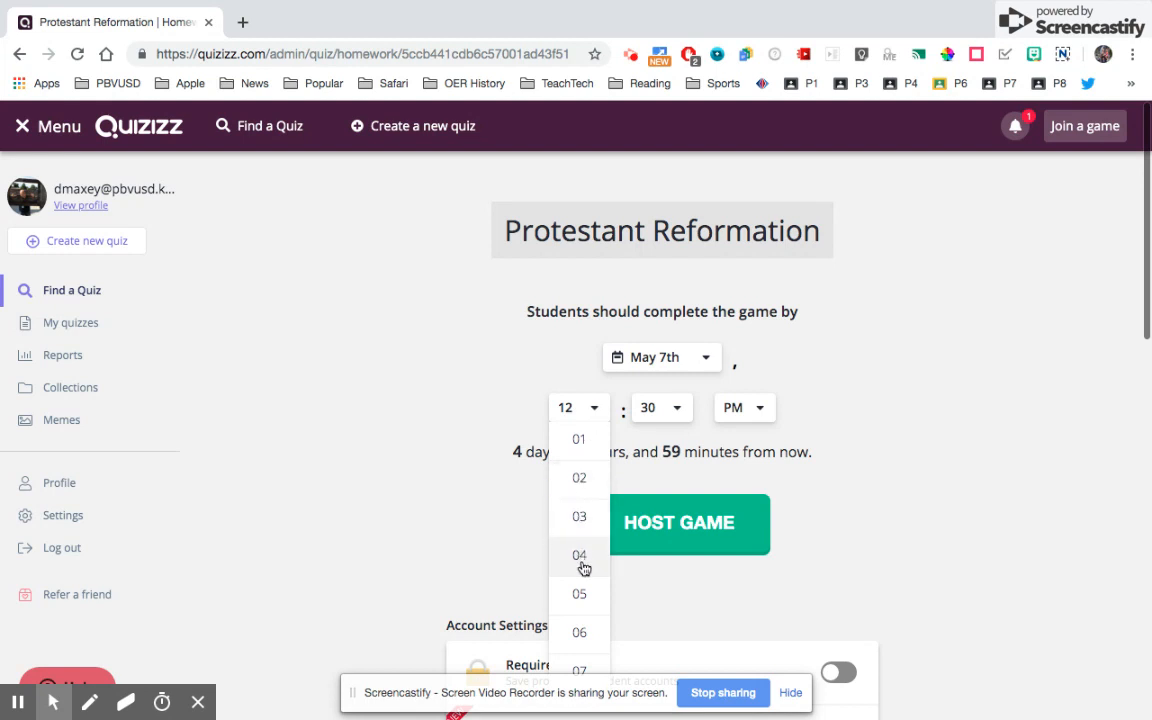
scroll(582, 600, down, 1)
scroll(578, 648, down, 2)
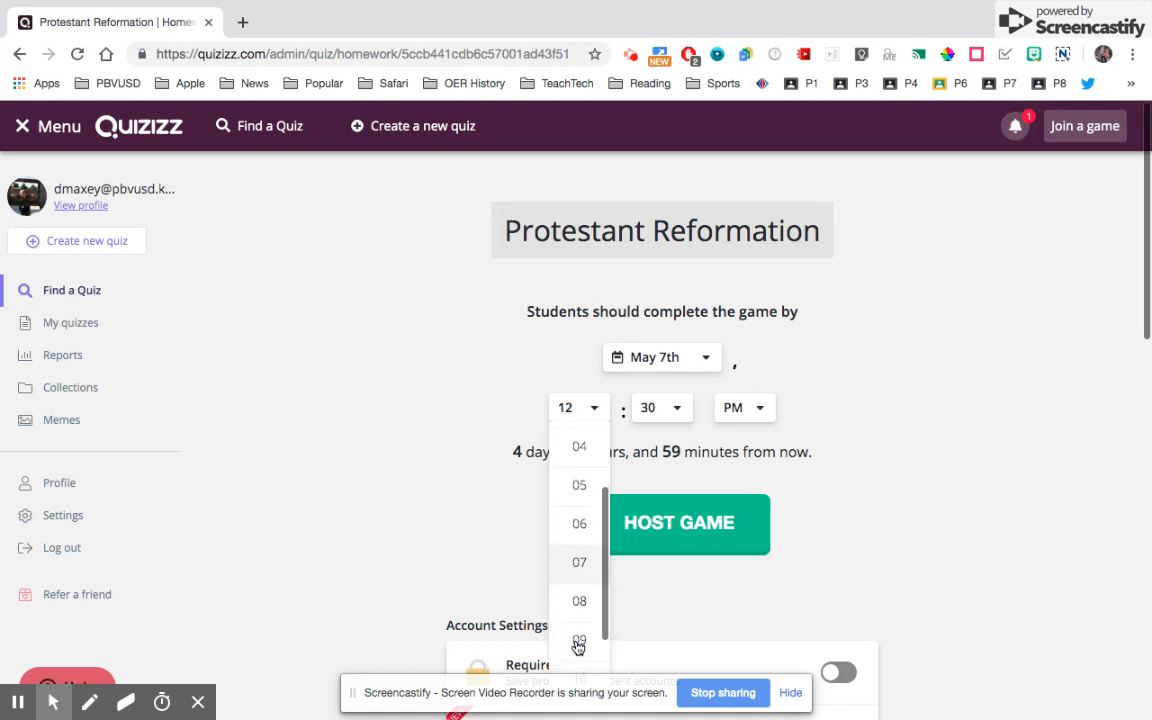
click(578, 645)
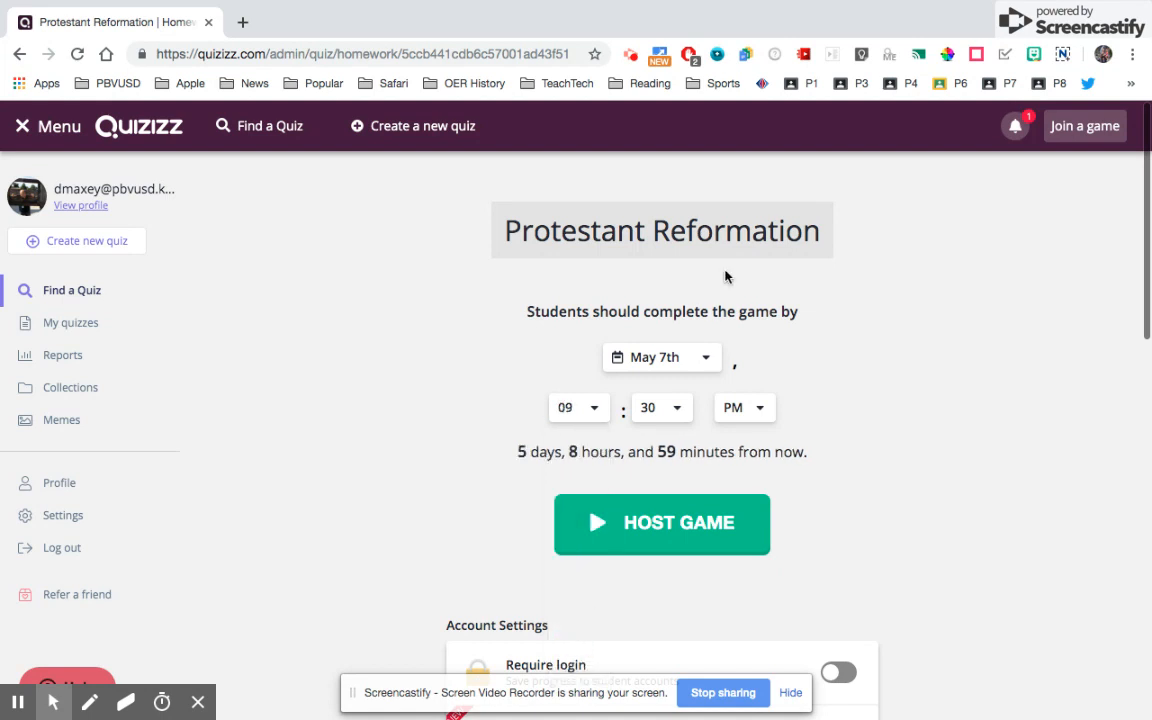
click(676, 408)
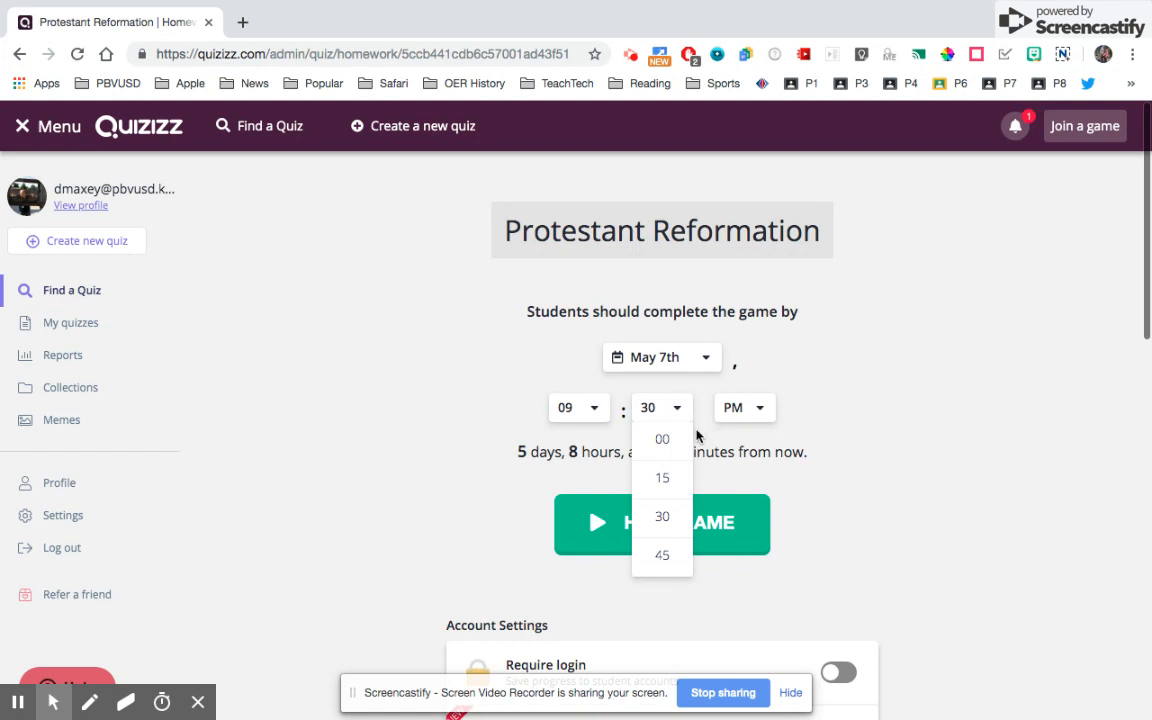
click(662, 516)
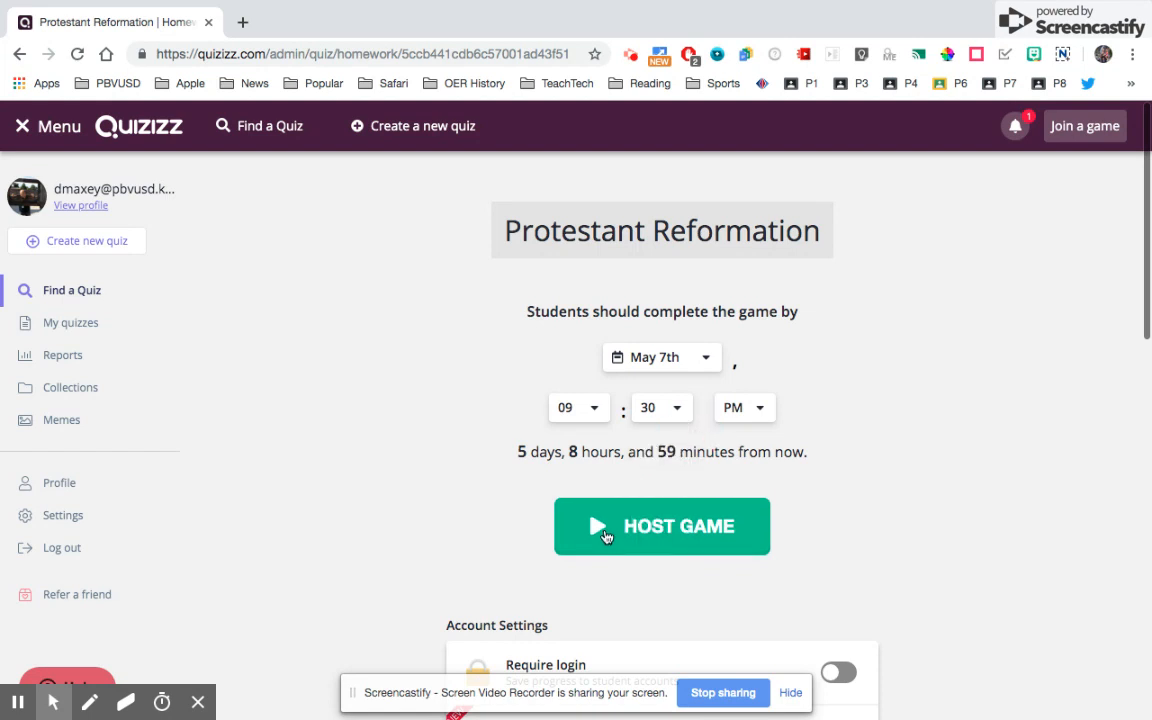
- Launch the Protestant Reformation homework game with Host Game
scroll(481, 478, down, 4)
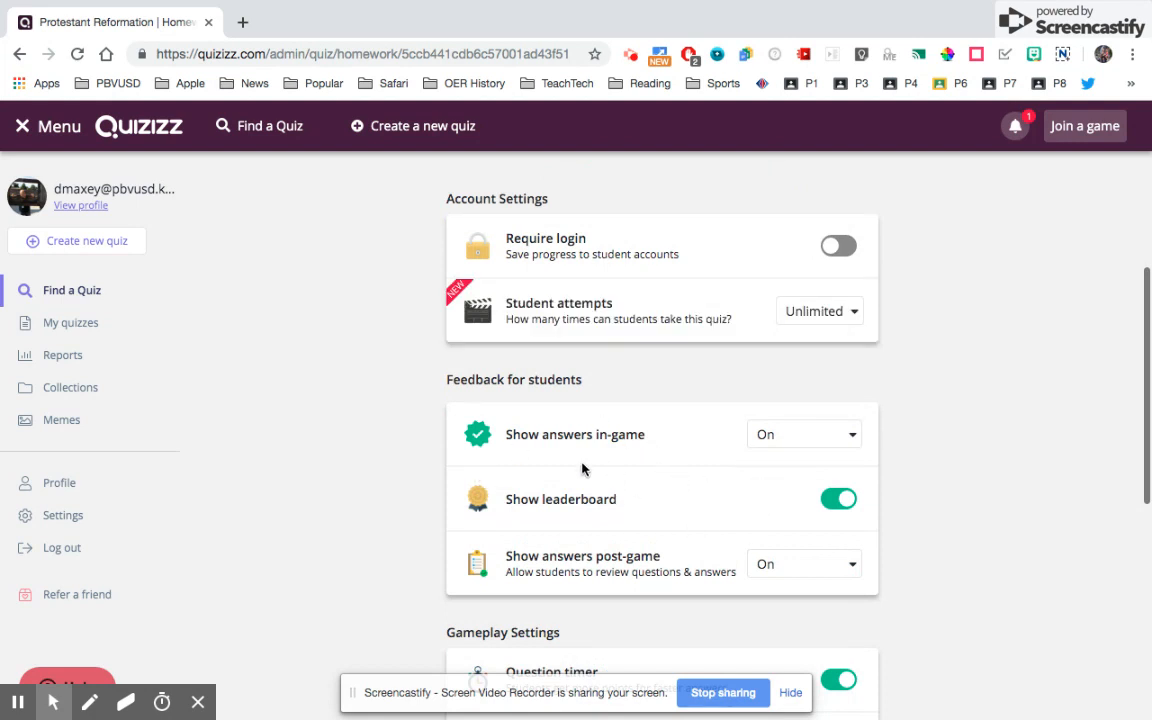
scroll(552, 430, up, 3)
click(619, 318)
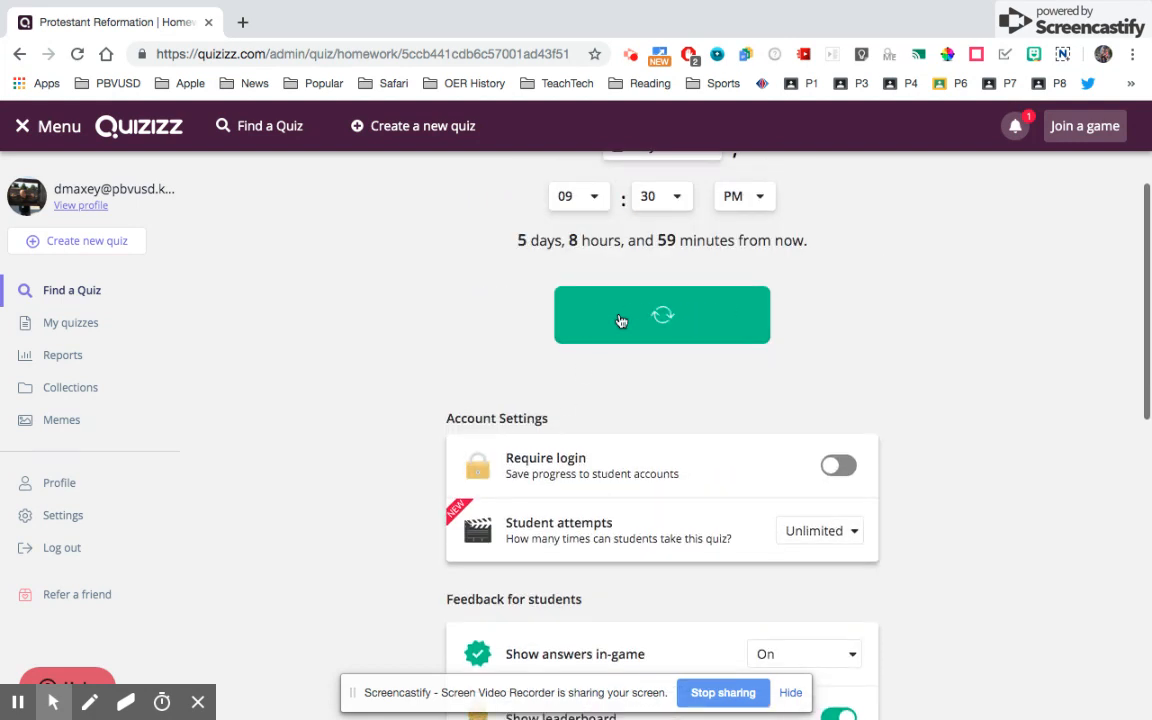